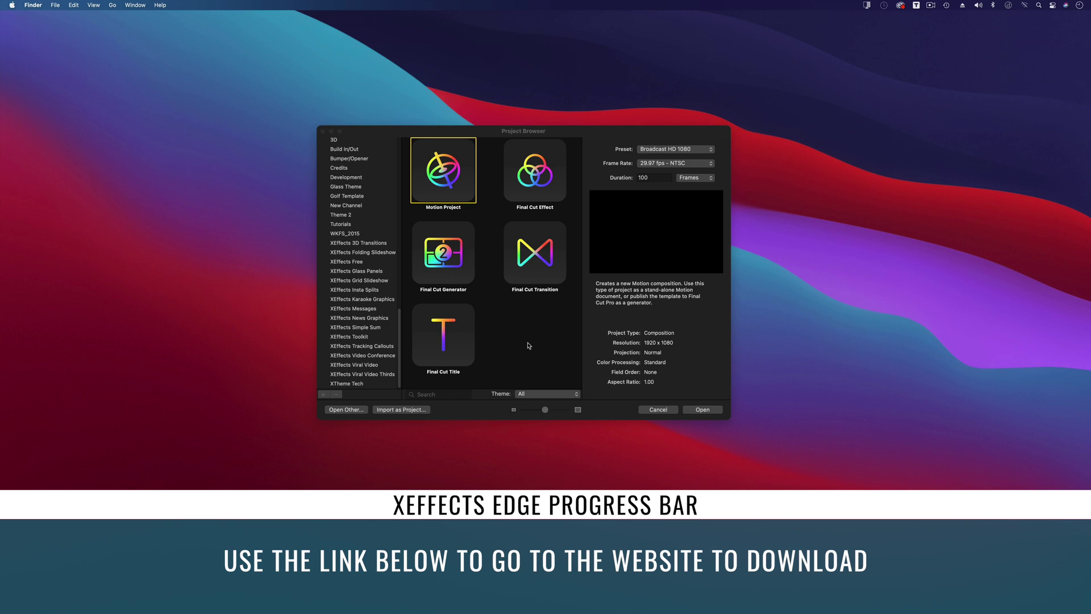
Step: Create a new Final Cut Title project at Broadcast HD 1080, 29.97 fps
click(451, 341)
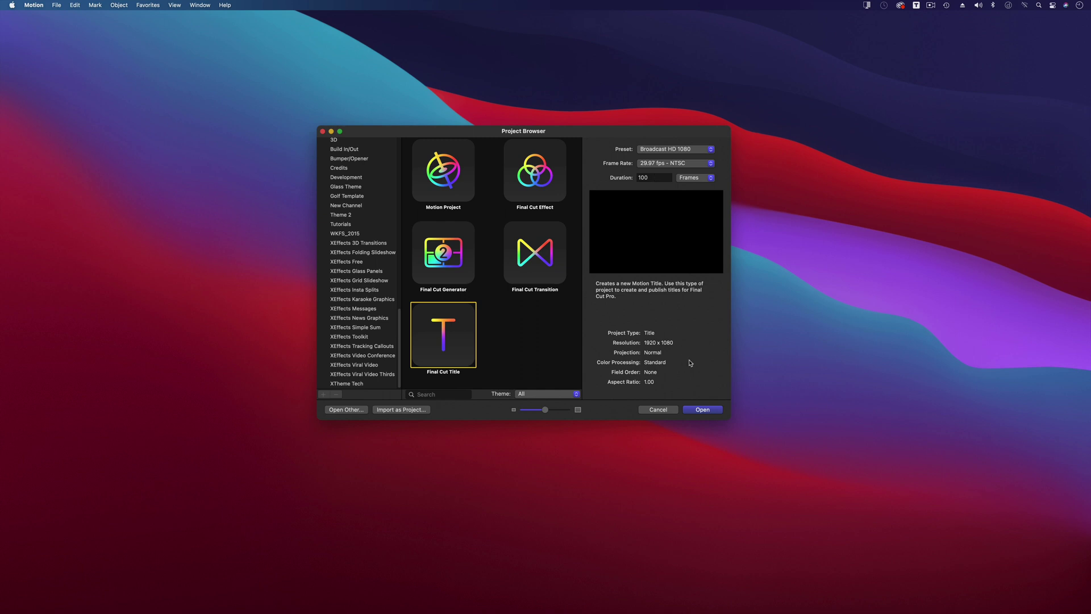
click(702, 410)
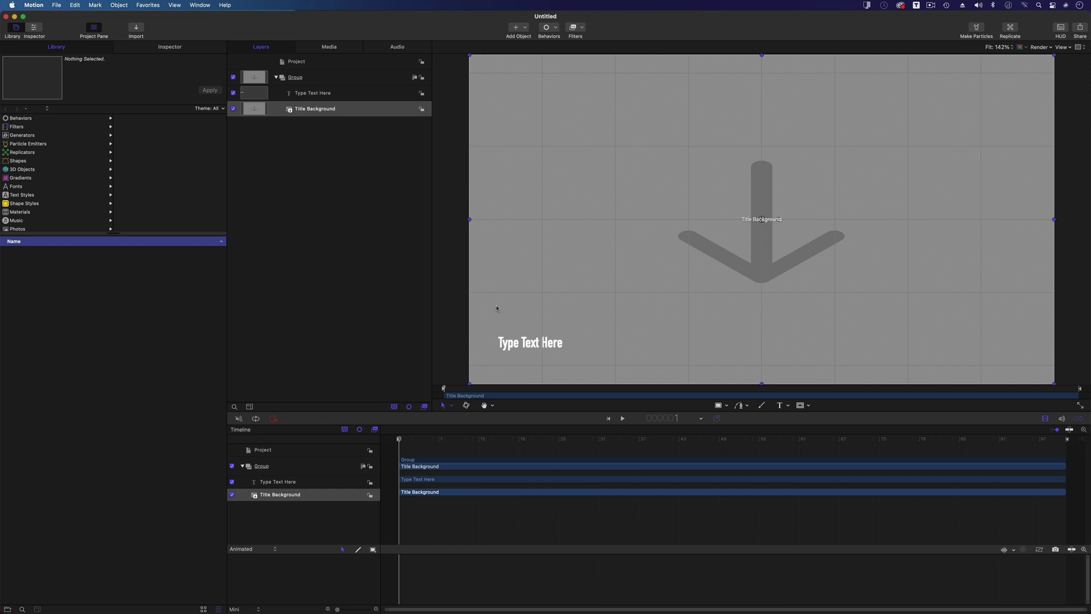
Step: Delete the Type Text Here layer and make a Clone Layer of Title Background
click(334, 99)
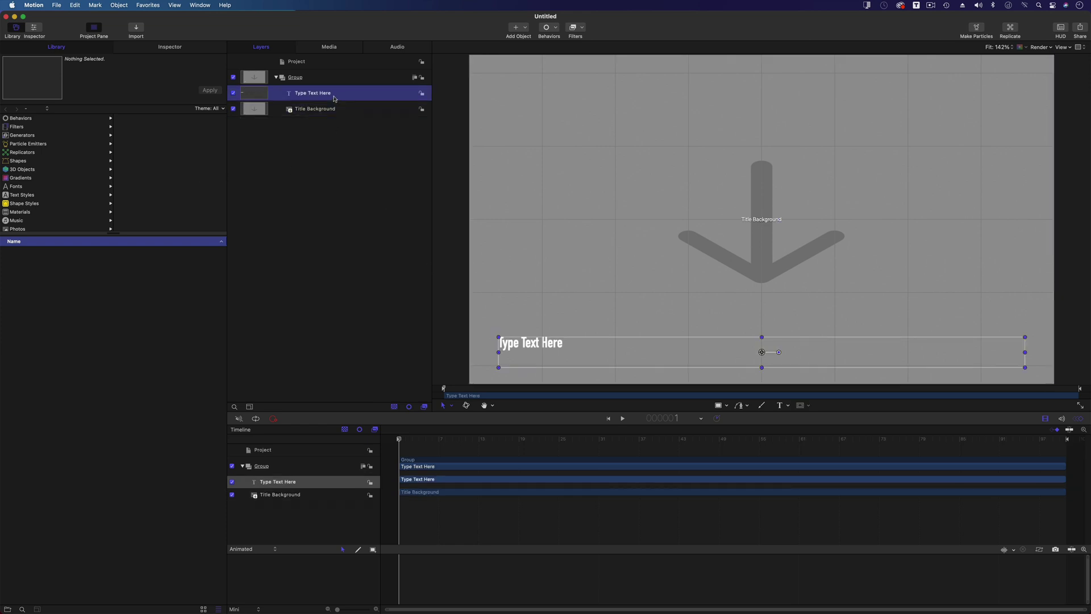
key(Delete)
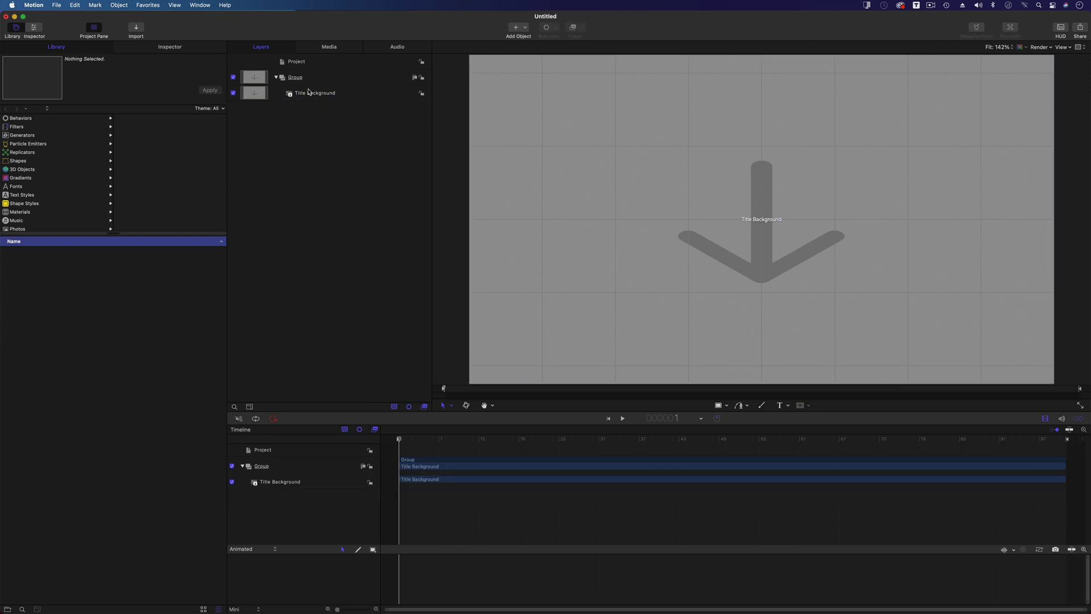
click(345, 96)
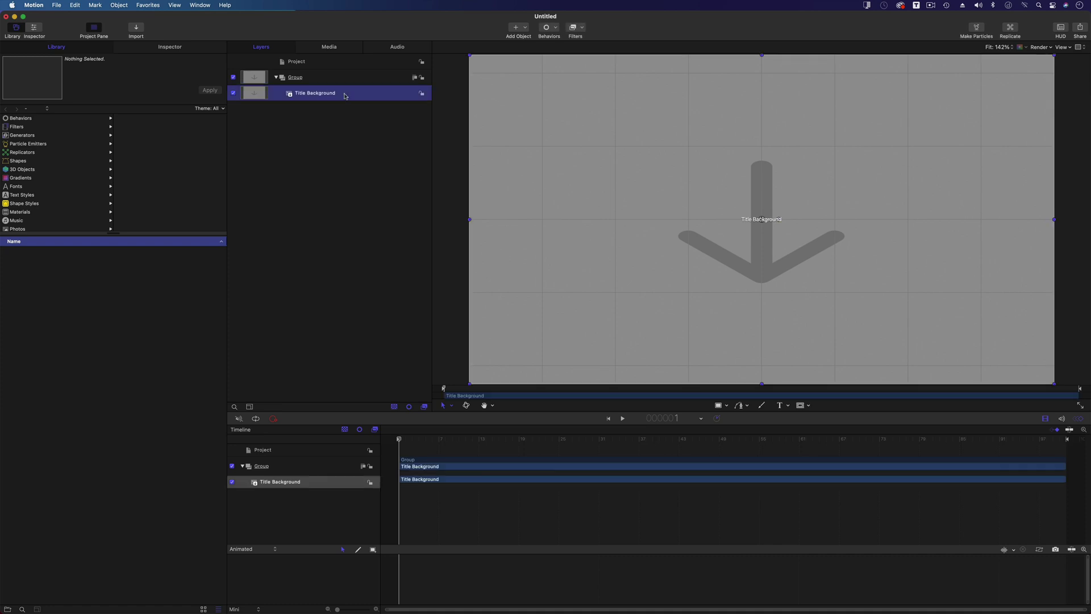
right_click(345, 96)
click(378, 245)
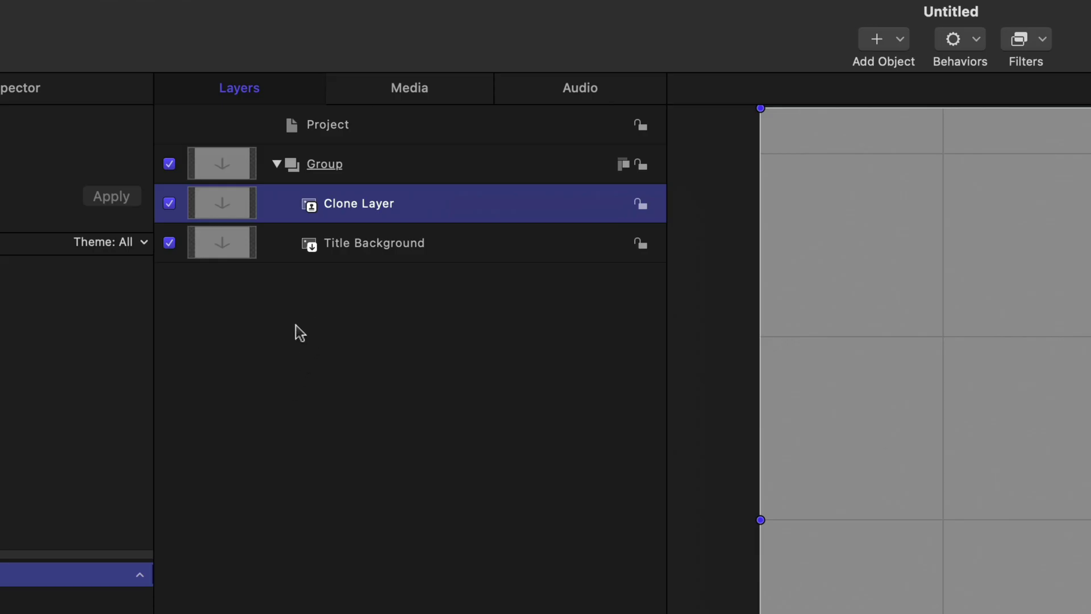
Step: Move the Clone Layer into a new Group 1 and turn off the original Group
drag(312, 209, 310, 151)
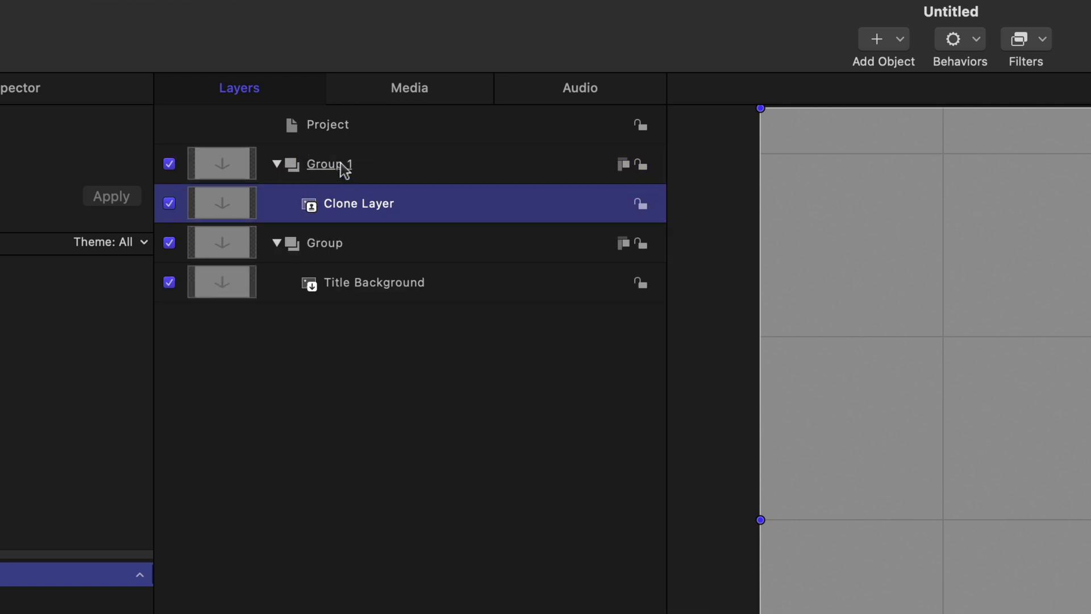
click(169, 243)
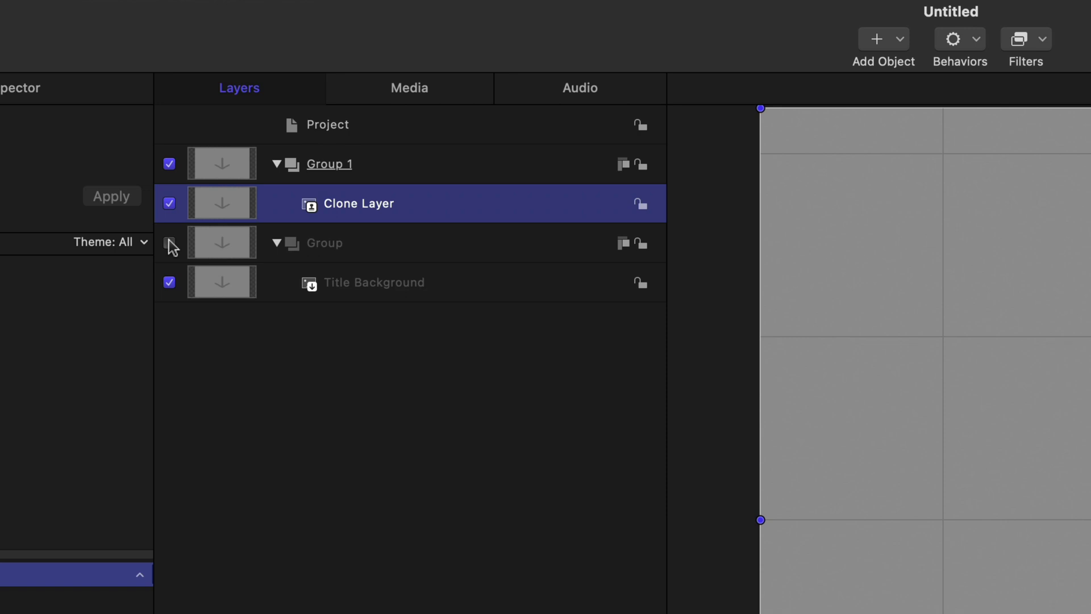
click(277, 244)
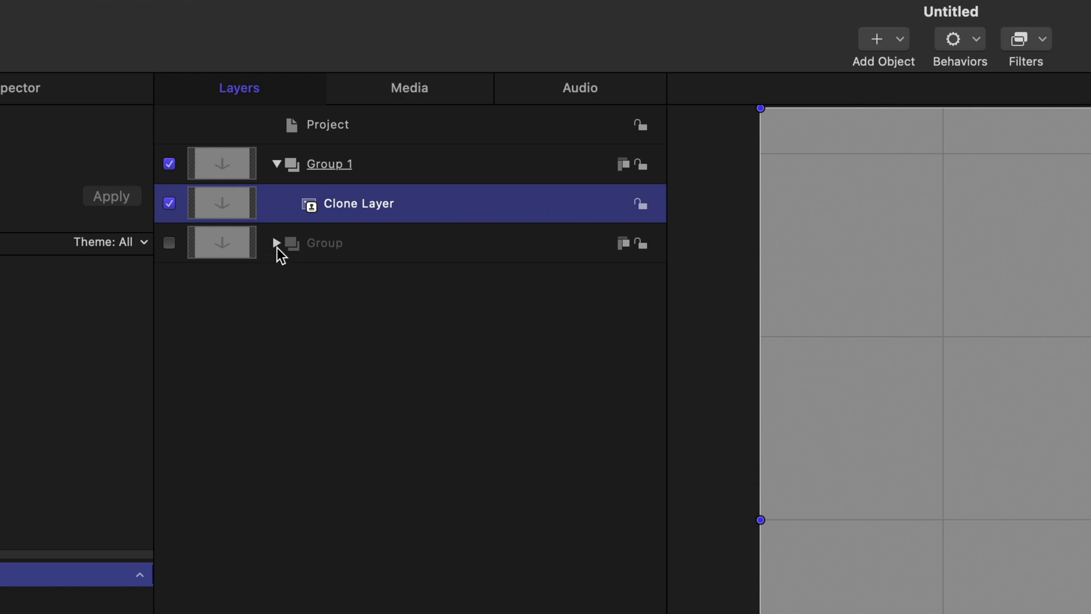
click(276, 244)
Step: Collapse the original Group and view the Stroke filter under Library Filters > Border
click(286, 245)
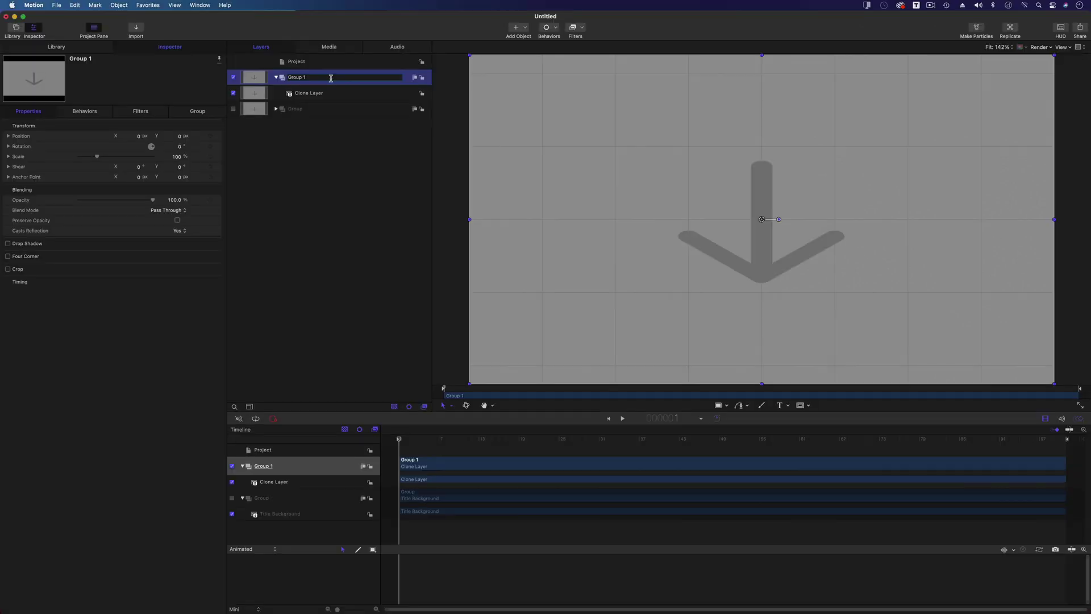
click(69, 51)
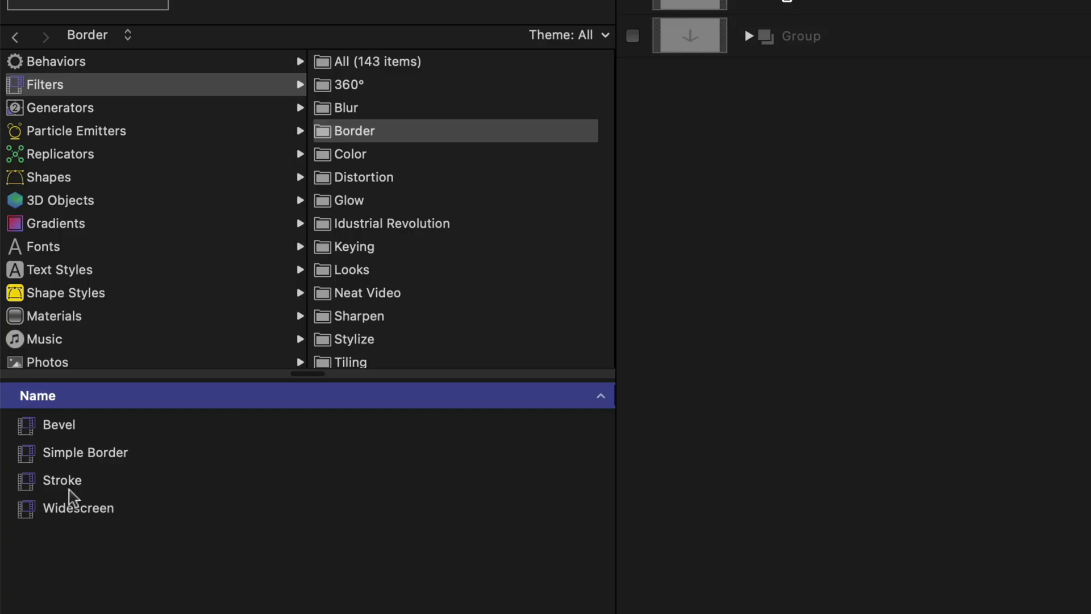
click(24, 275)
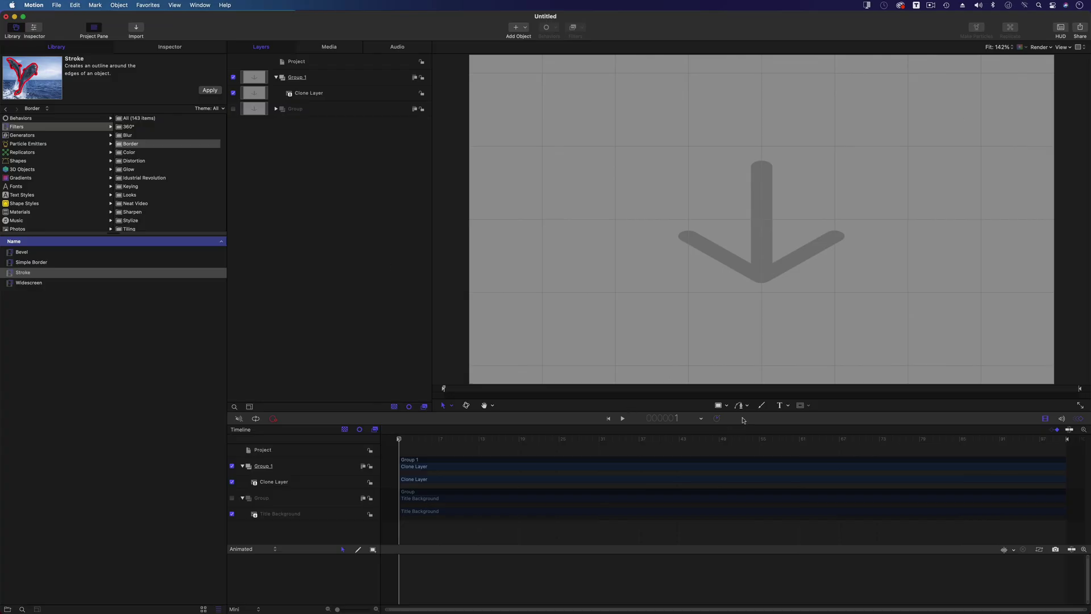
Step: Draw a closed four-corner Bezier shape inside Group 1 over the canvas centre
click(333, 84)
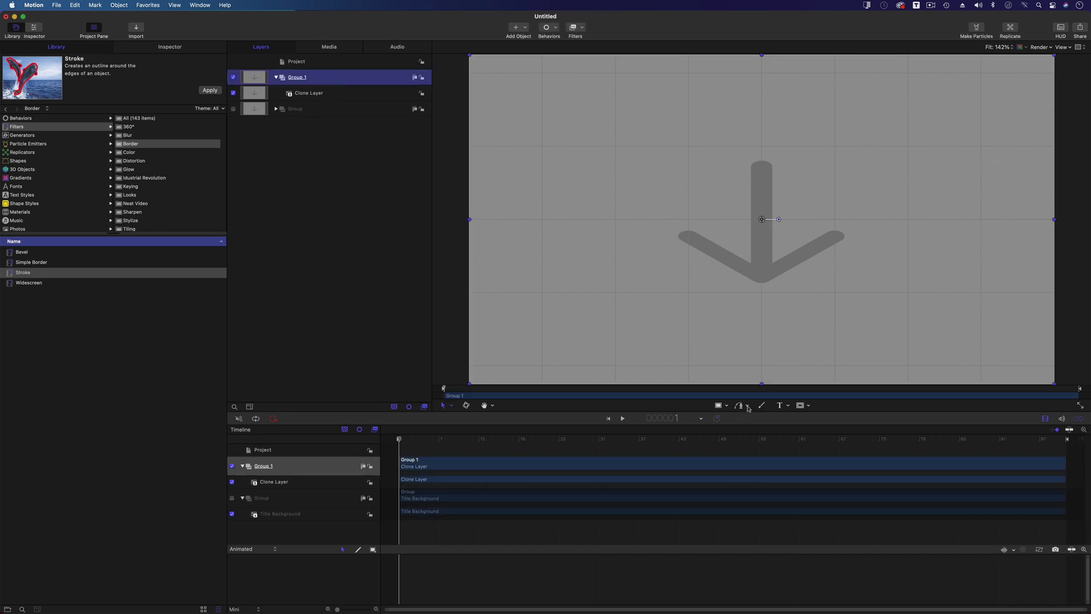
click(746, 406)
key(Return)
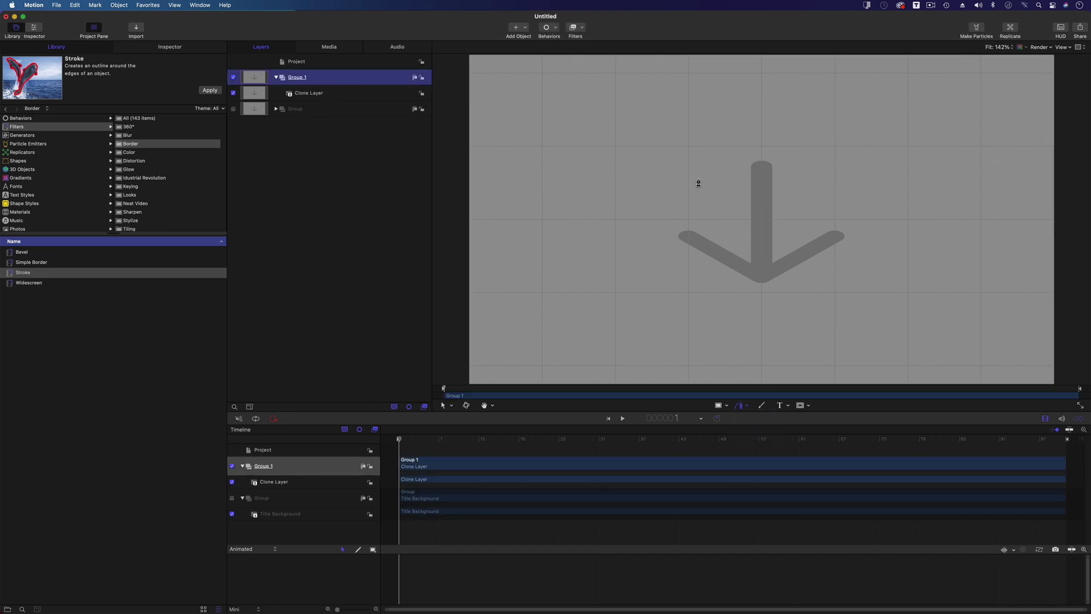
click(862, 161)
click(863, 244)
click(678, 247)
click(678, 152)
click(862, 162)
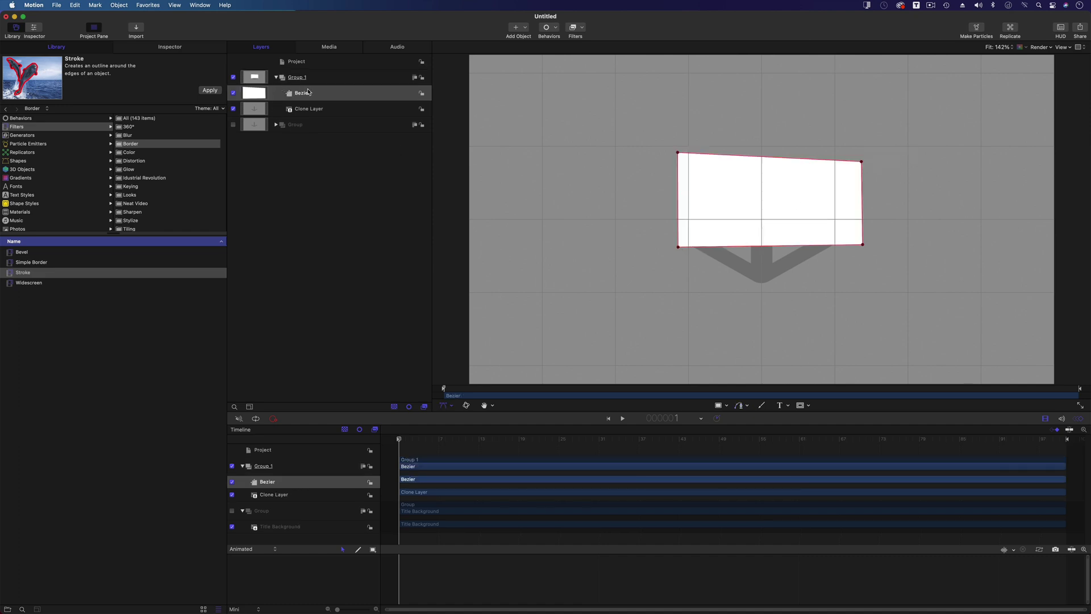
Step: Enable the Bezier's outline, turn off its fill, and show its Geometry settings
click(165, 46)
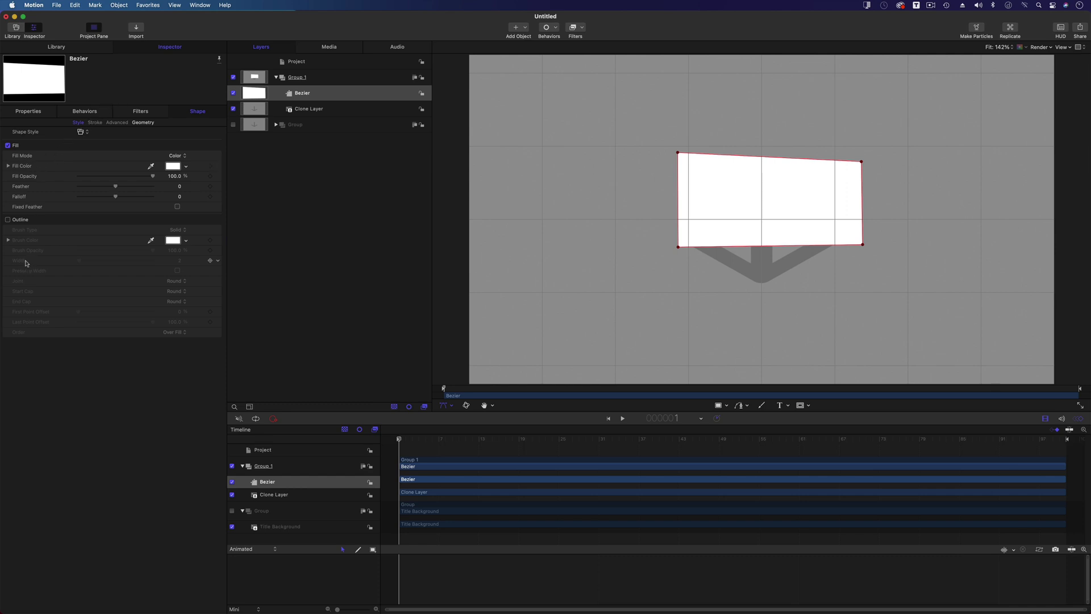
click(8, 219)
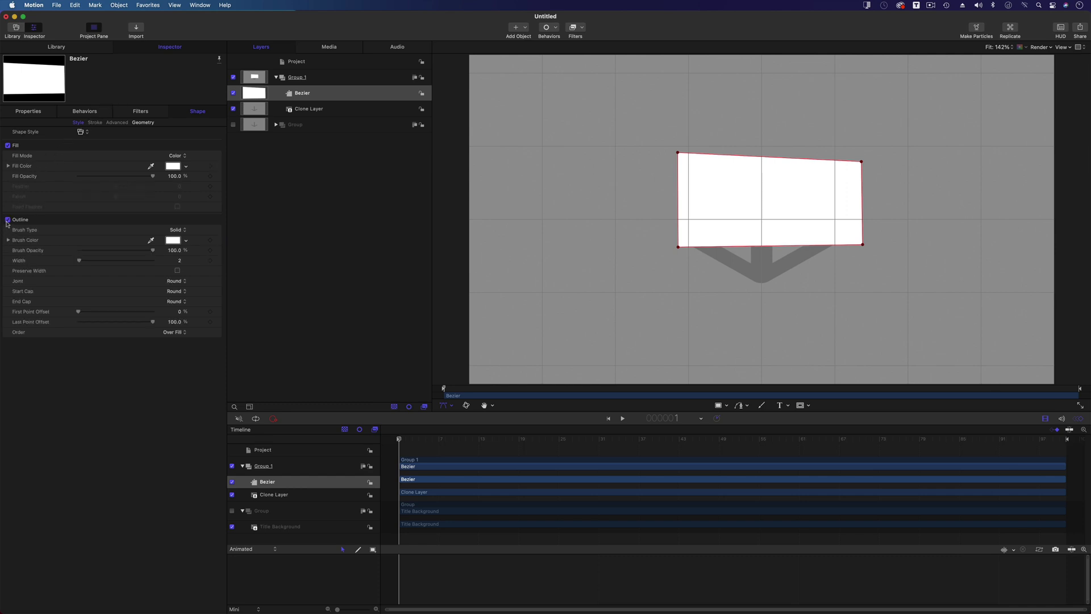
click(8, 146)
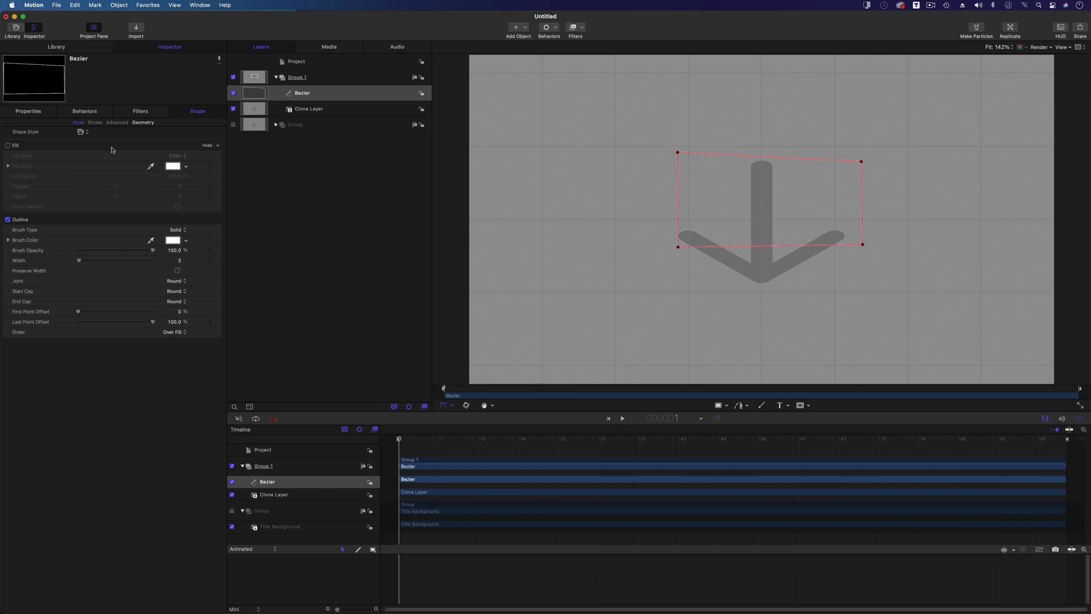
click(143, 122)
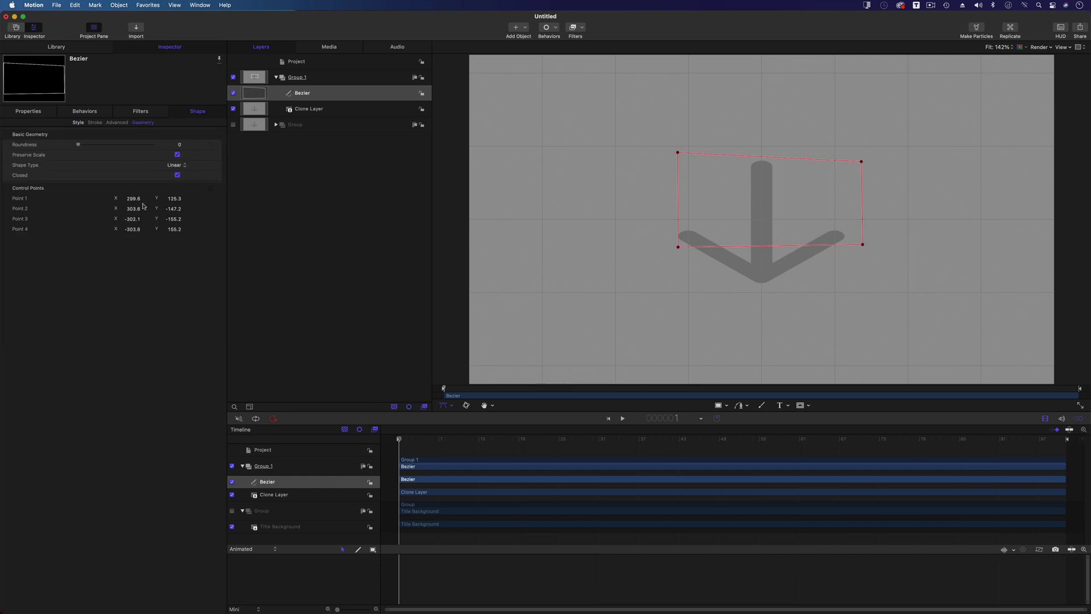
Step: Set the Bezier layer's Position to X 0, Y 0 and show its geometry control points
click(310, 78)
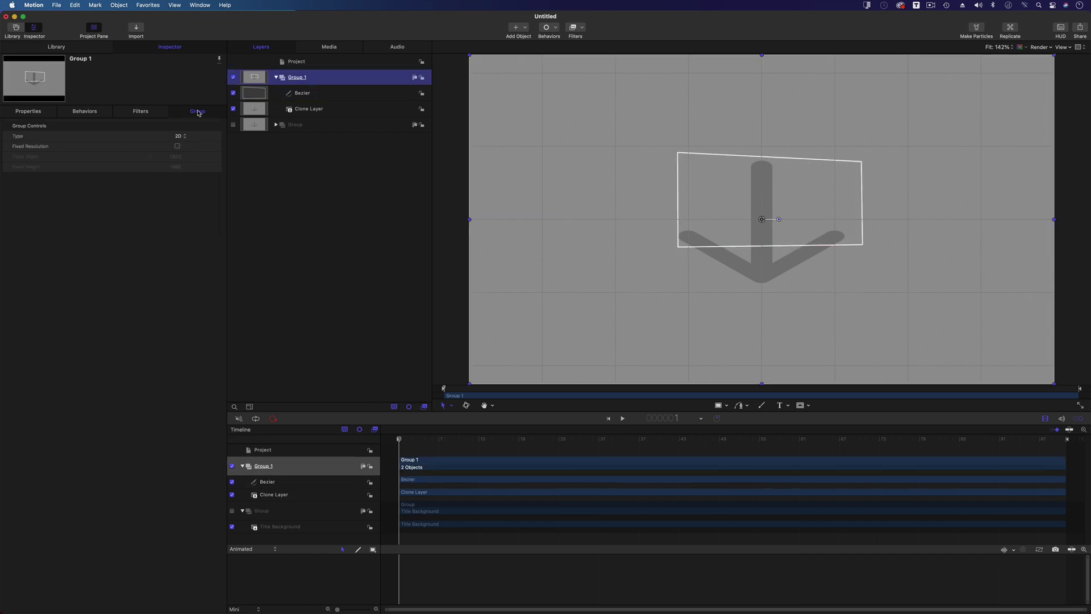
click(31, 113)
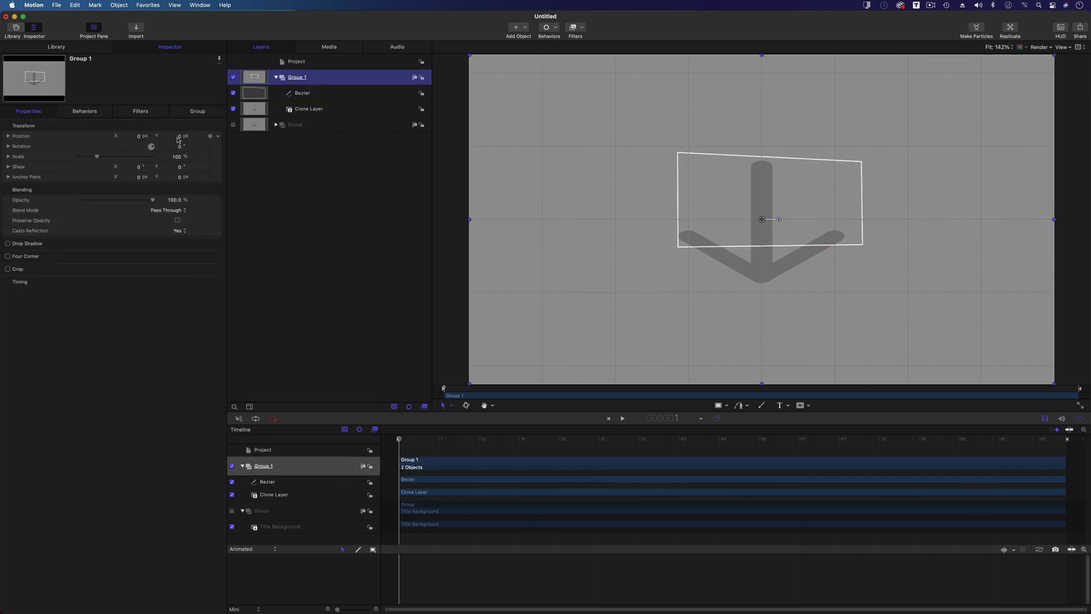
click(310, 96)
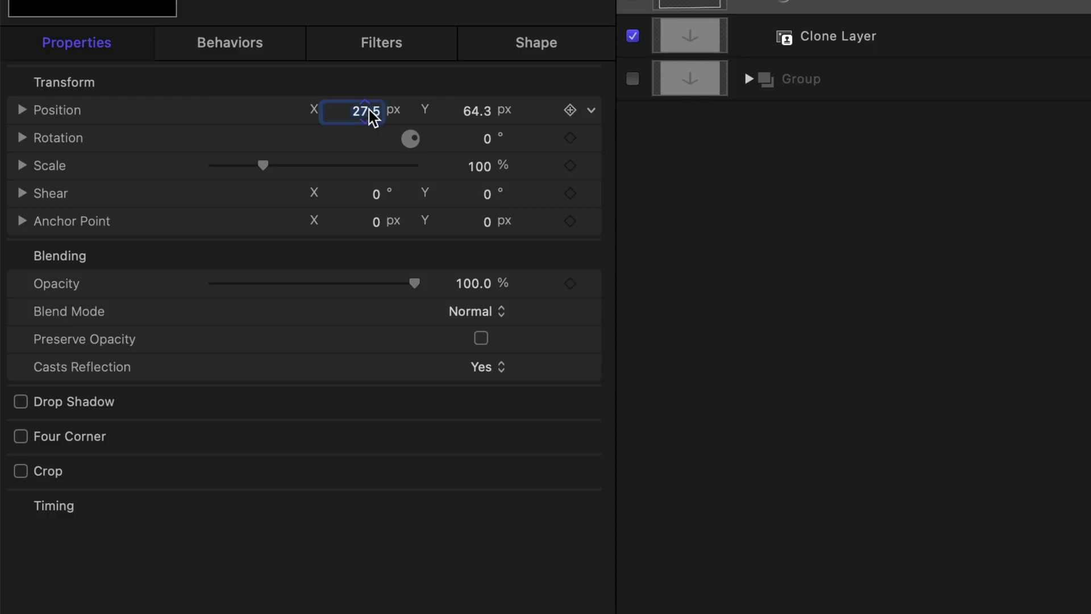
text(0)
key(Tab)
text(0)
key(Tab)
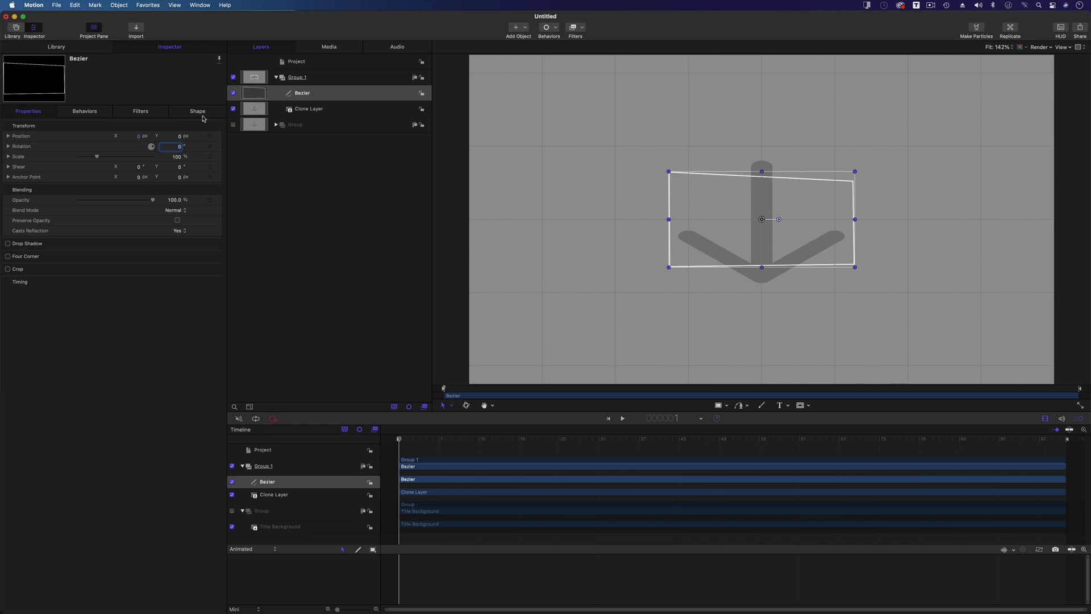
click(205, 112)
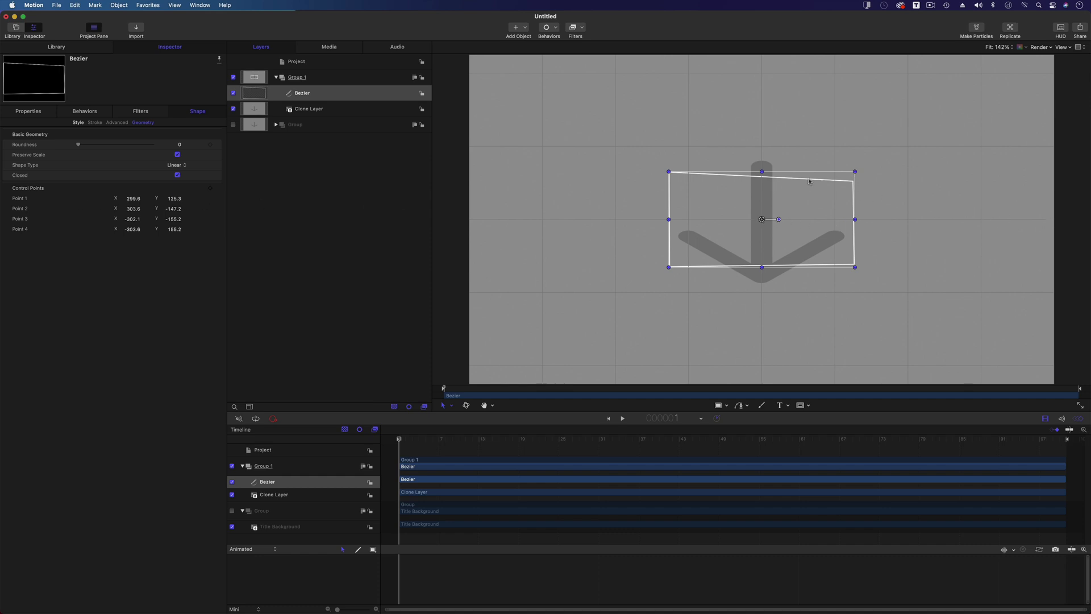
Step: Set Bezier Point 1 to (960, 540) and Point 2 to (960, -540)
click(133, 199)
text(303.6)
key(Return)
drag(133, 199, 137, 200)
click(131, 200)
text(960)
key(Return)
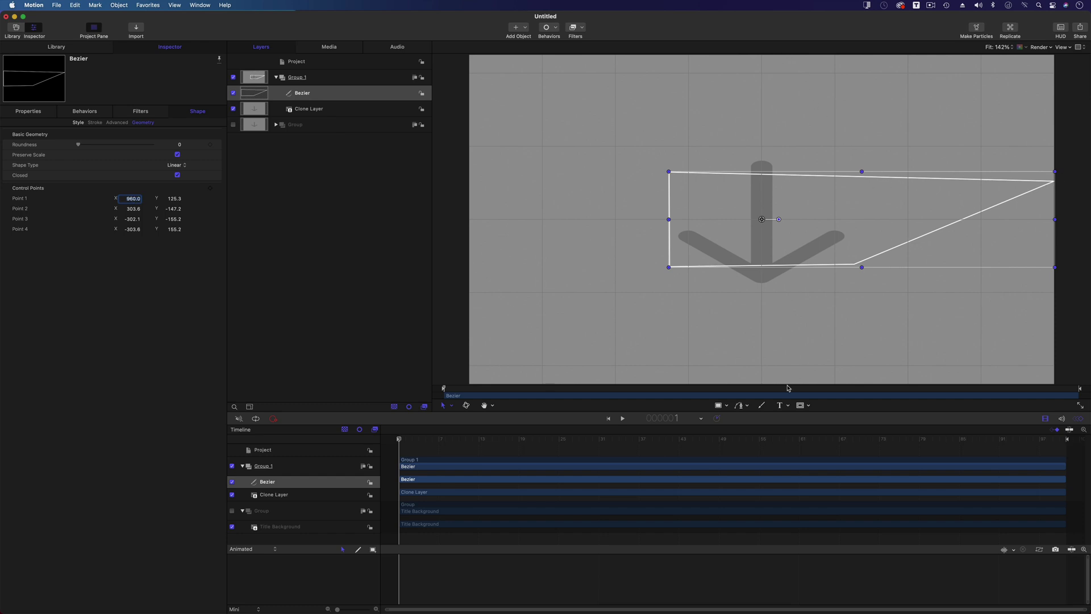
click(172, 198)
text(540)
key(Return)
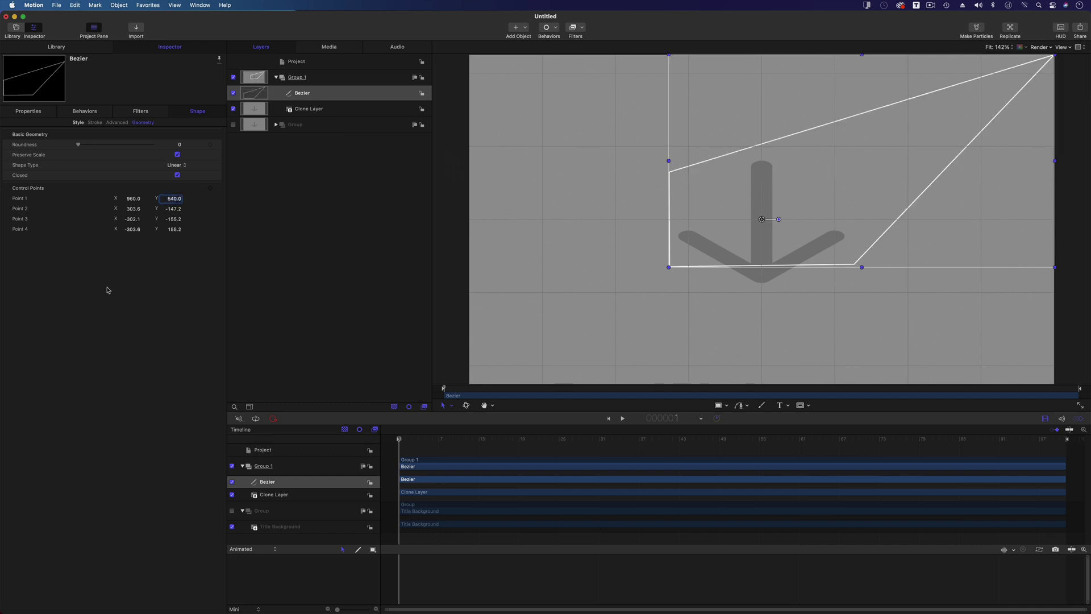
drag(133, 208, 133, 209)
click(132, 209)
text(960)
key(Return)
click(171, 209)
text(-540)
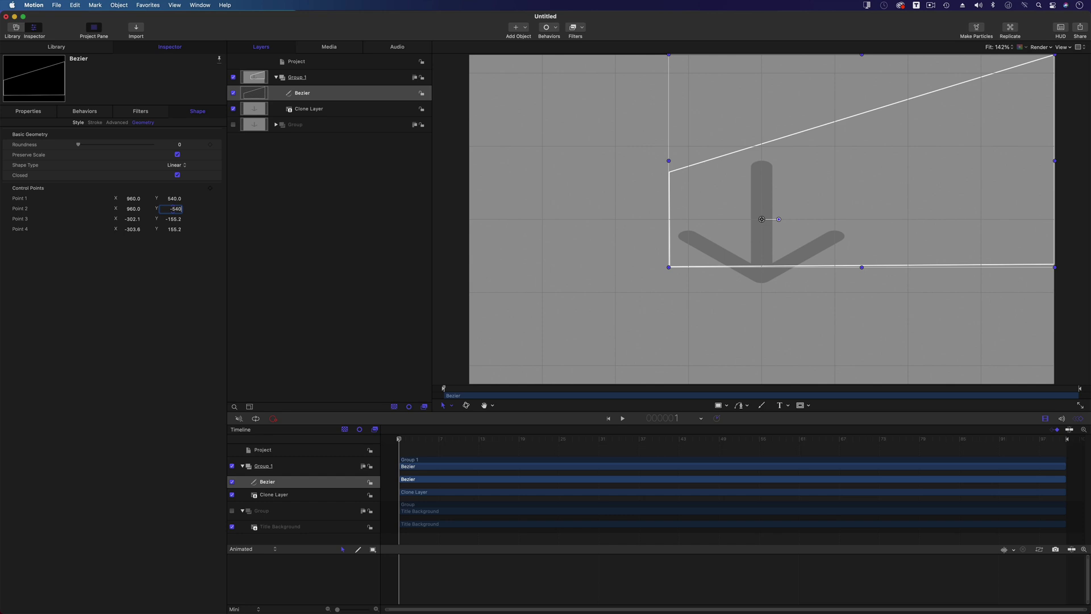
key(Return)
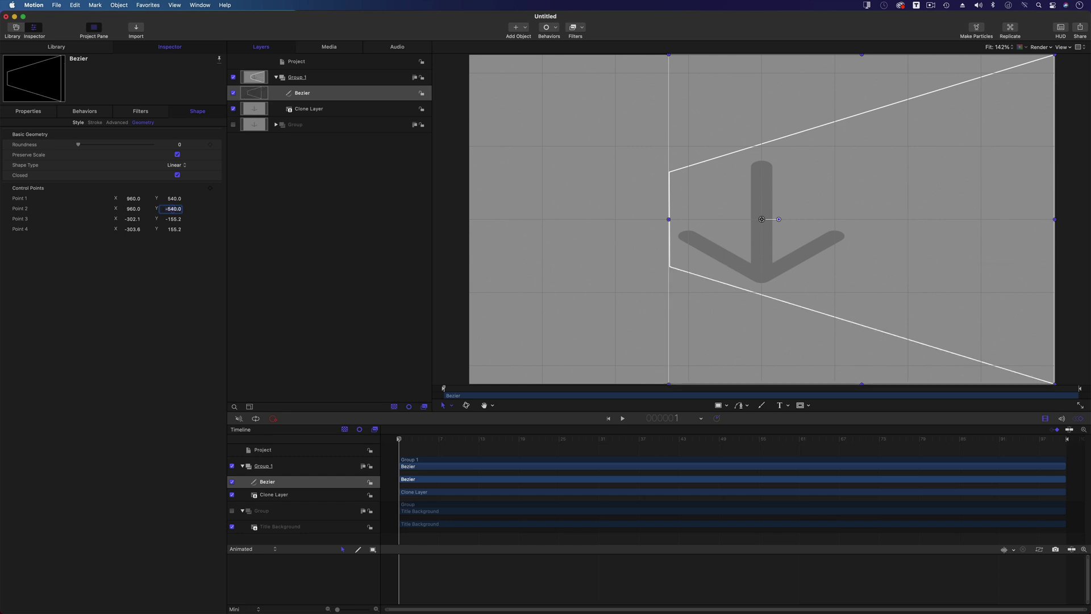
Step: Set Bezier Point 3 to (-960, -540) and Point 4 to (-960, 540)
drag(132, 219, 125, 220)
click(133, 220)
text(-)
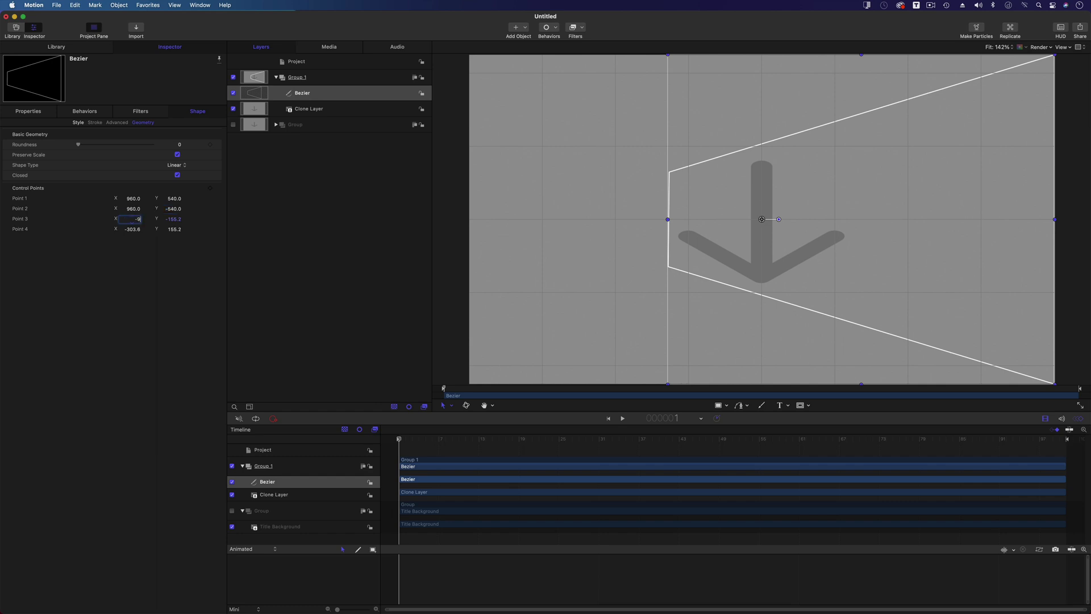
text(960)
key(Return)
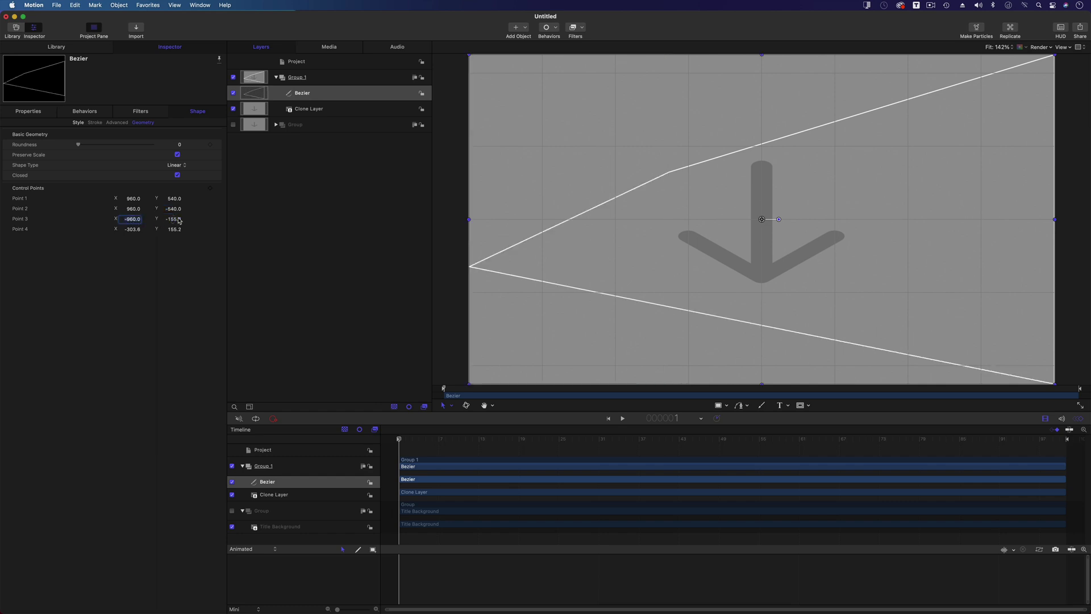
click(172, 219)
text(-540)
key(Return)
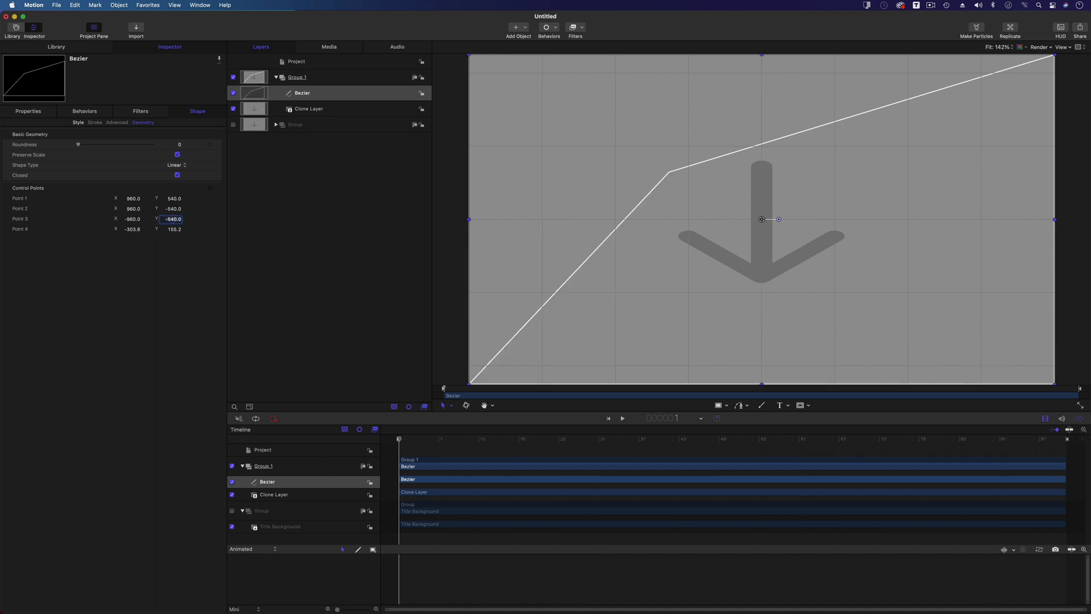
click(133, 229)
text(-960)
key(Return)
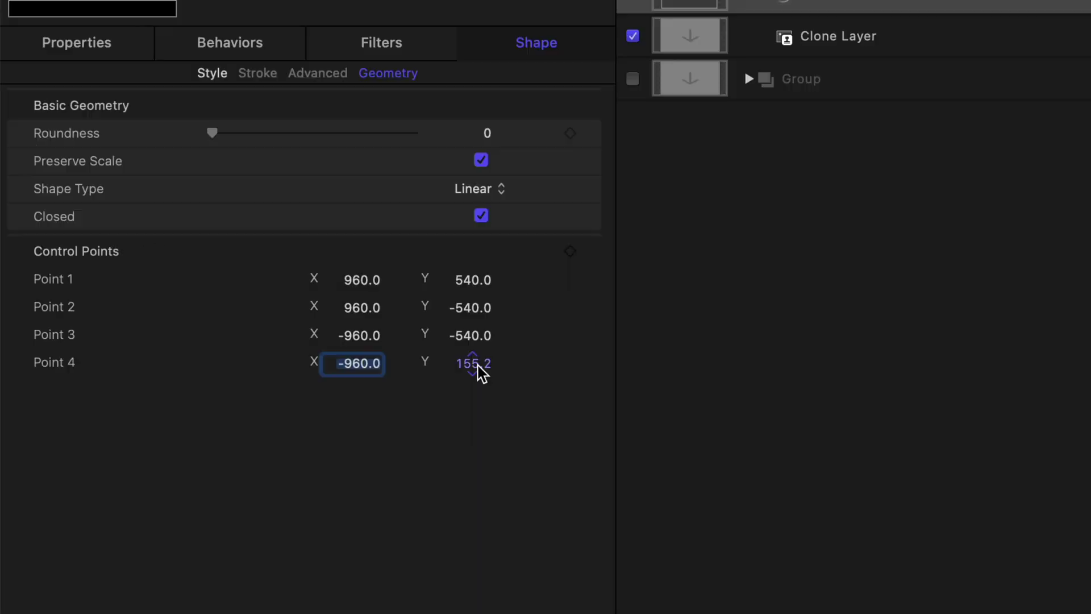
click(176, 231)
text(540)
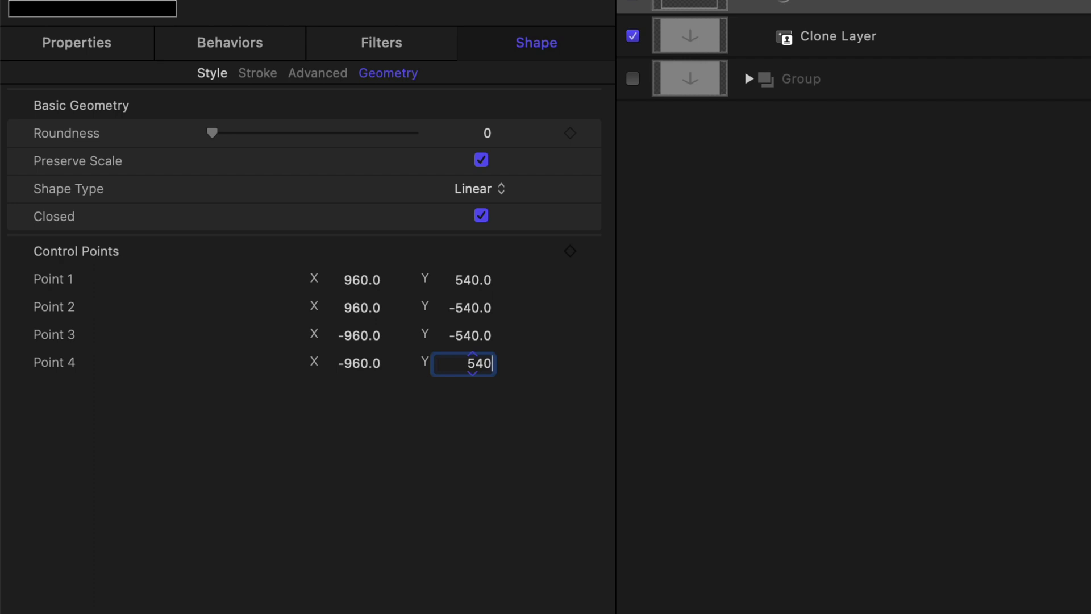
key(Return)
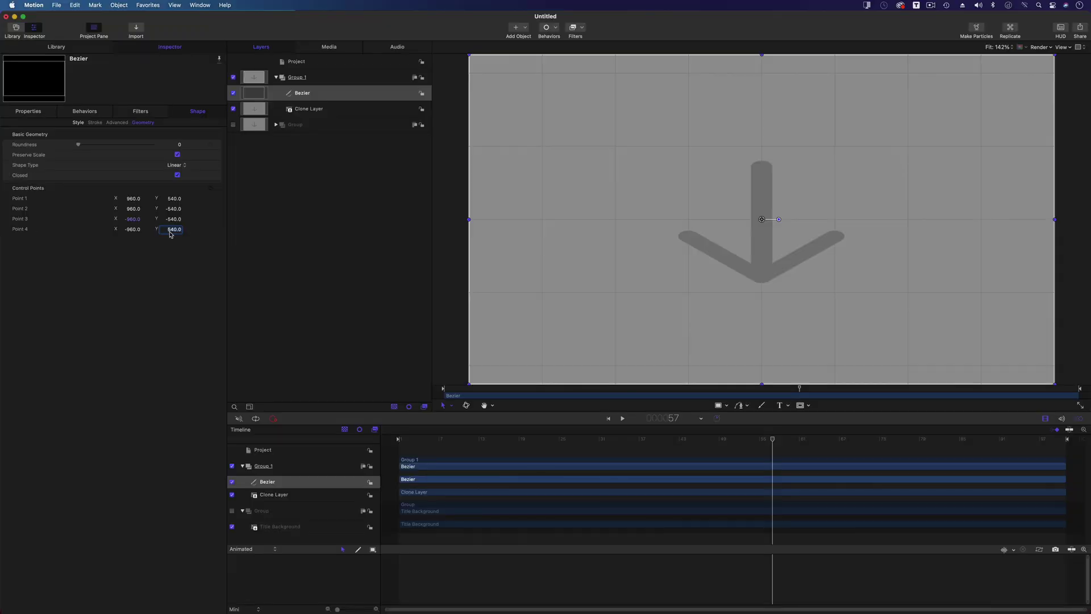
Step: With the canvas at 100%, thicken the Bezier's white outline width to about 56
click(79, 123)
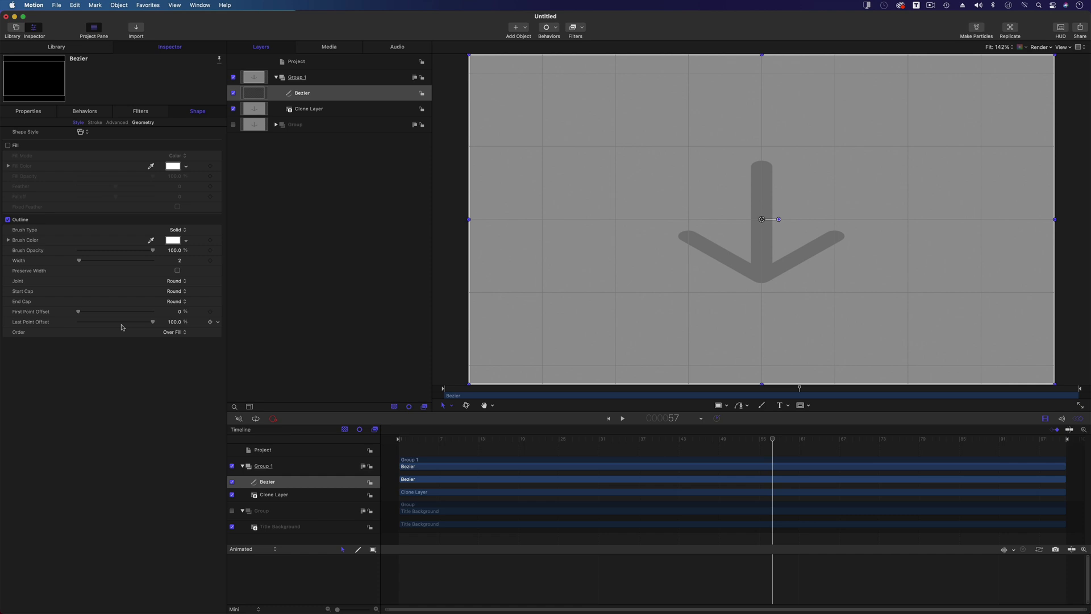
click(455, 248)
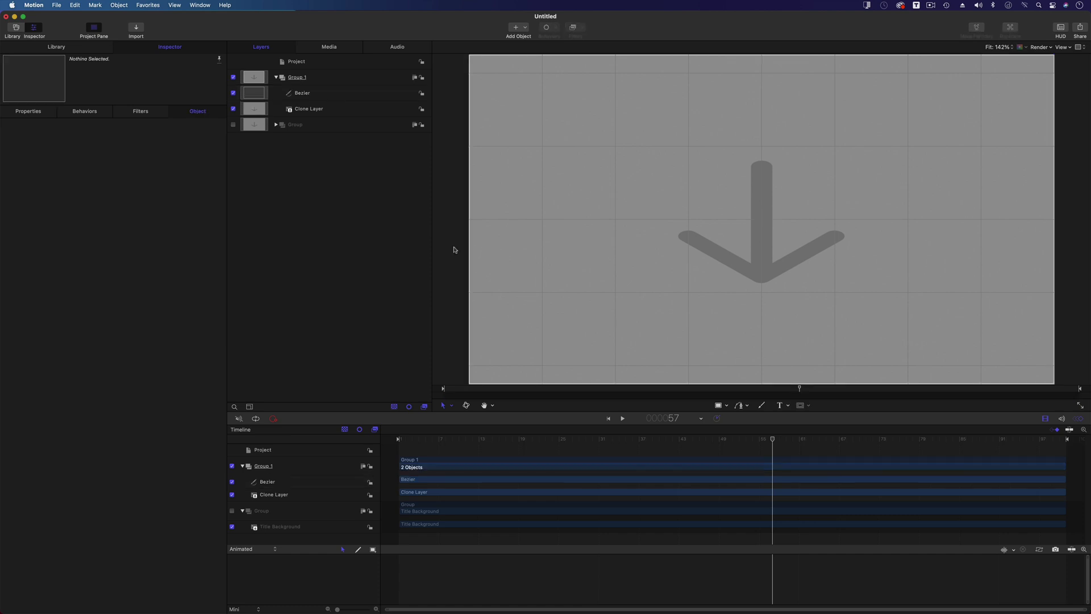
key(super+minus)
key(super+equal)
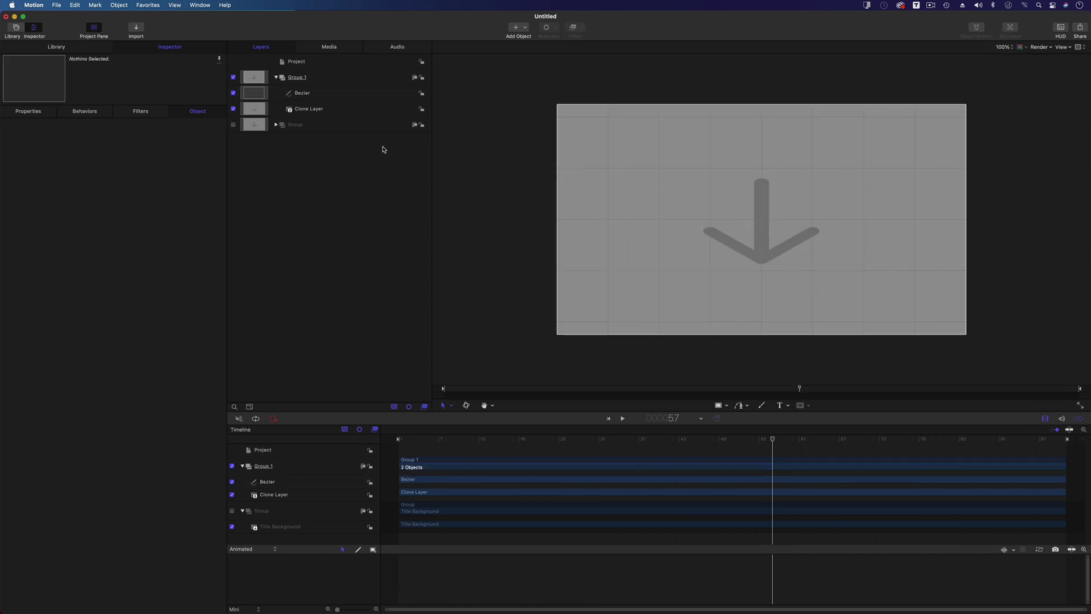
click(318, 94)
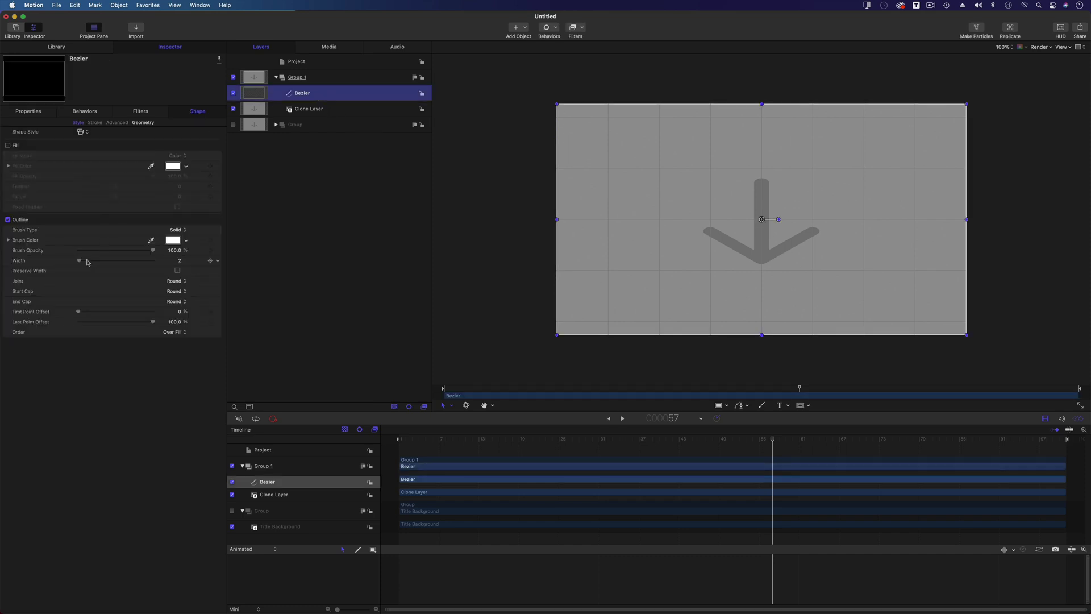
drag(80, 261, 120, 268)
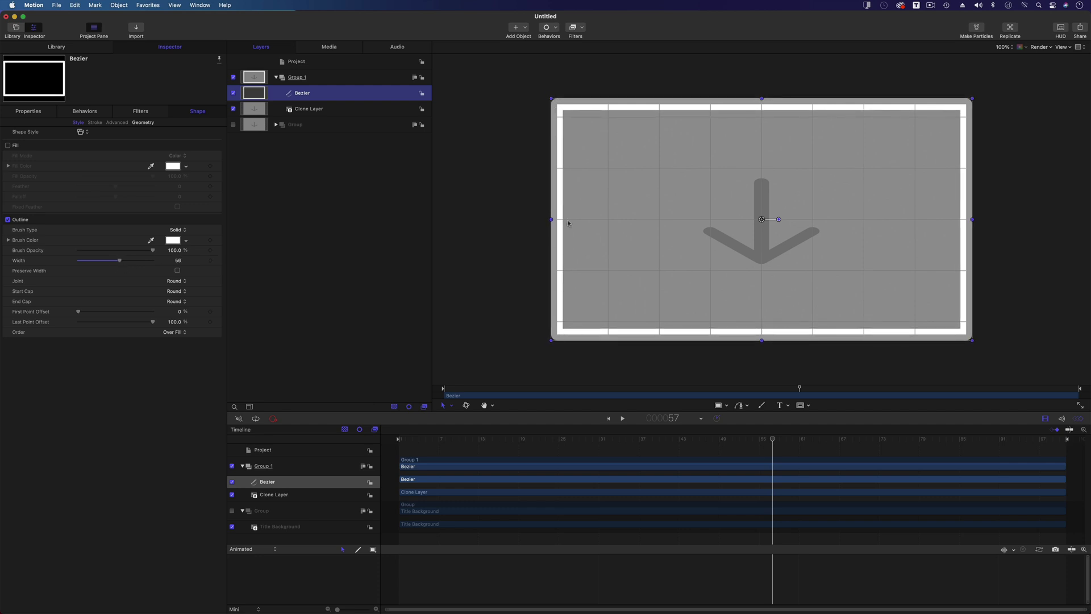
Step: Set the outline's Joint, Start Cap and End Cap all to Square
click(178, 281)
click(177, 272)
click(177, 291)
click(177, 283)
click(176, 301)
click(177, 292)
Step: Hide the area beyond the canvas and publish the outline's Brush Color and Width parameters
click(174, 5)
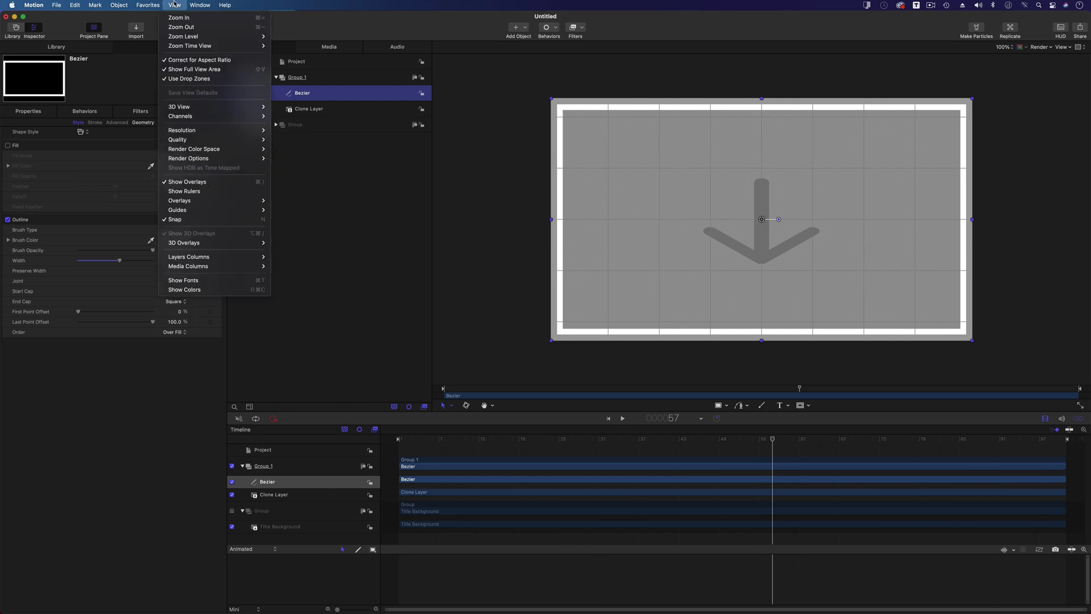
click(194, 69)
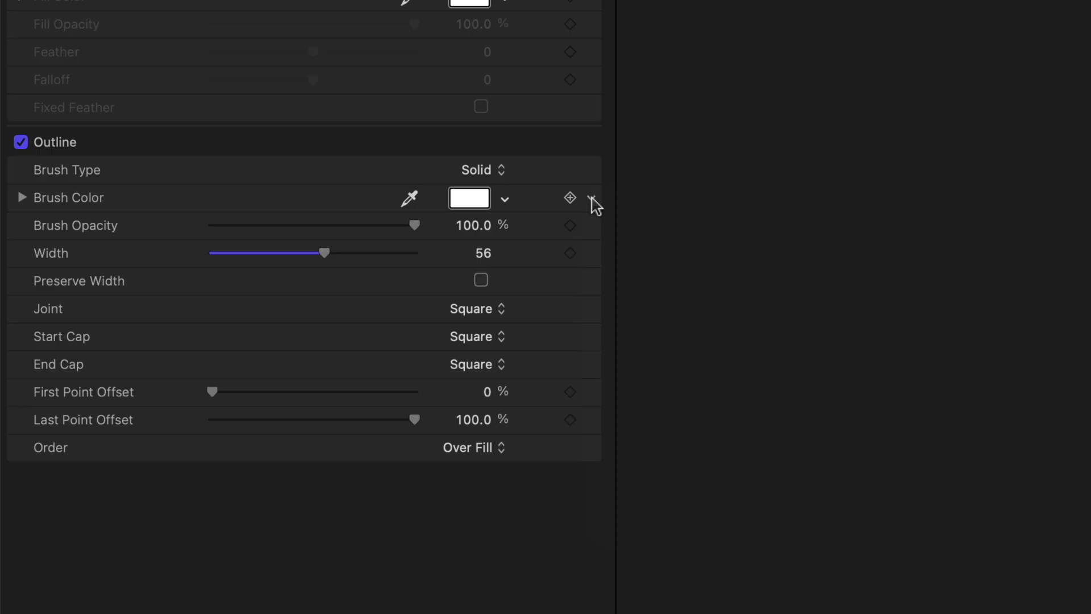
click(218, 240)
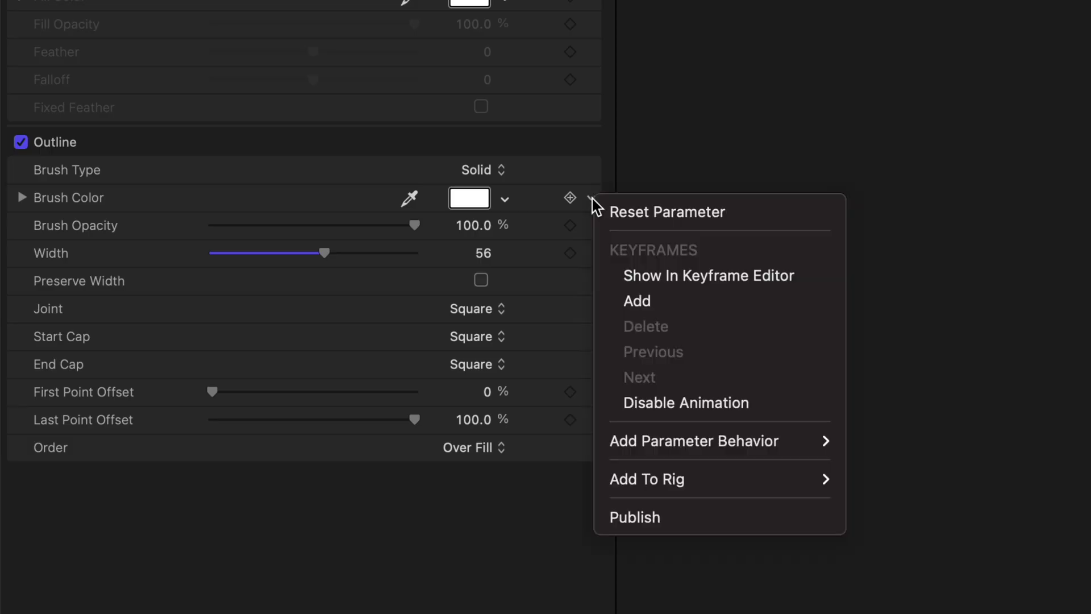
mouse_move(249, 343)
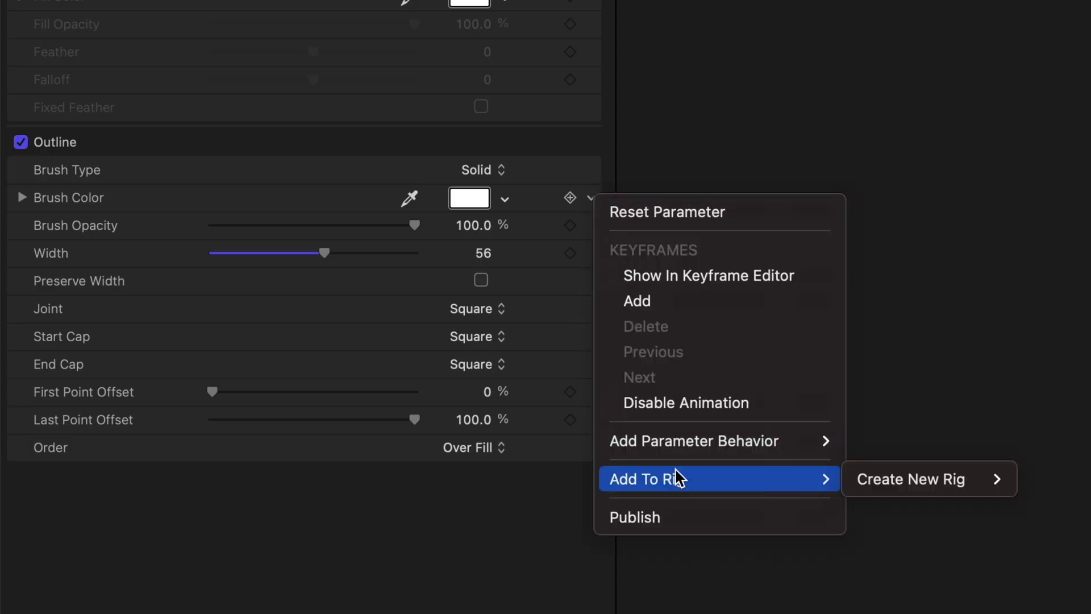
click(687, 517)
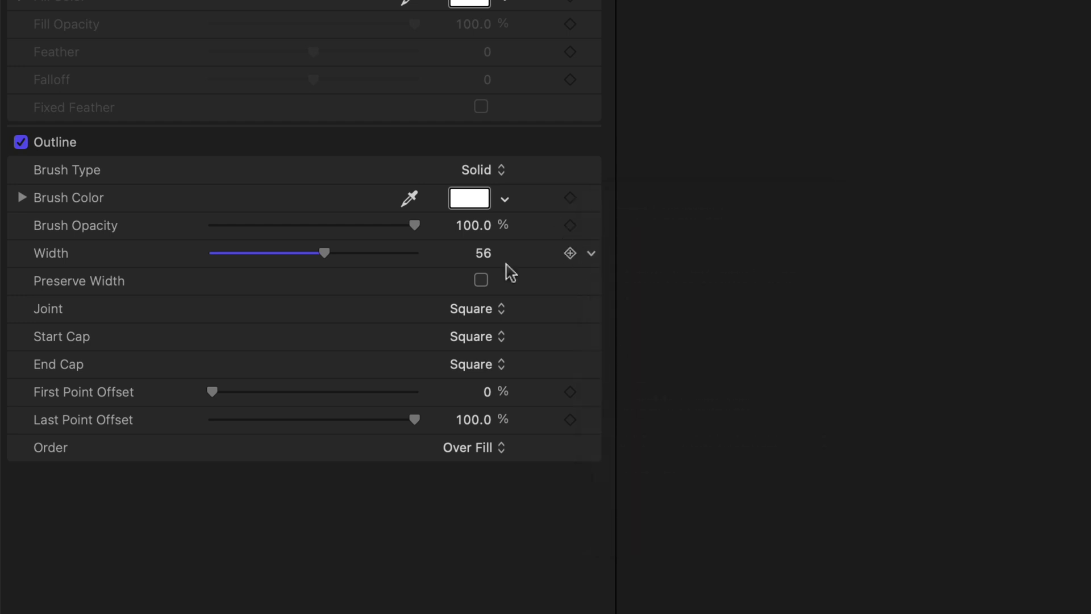
click(591, 253)
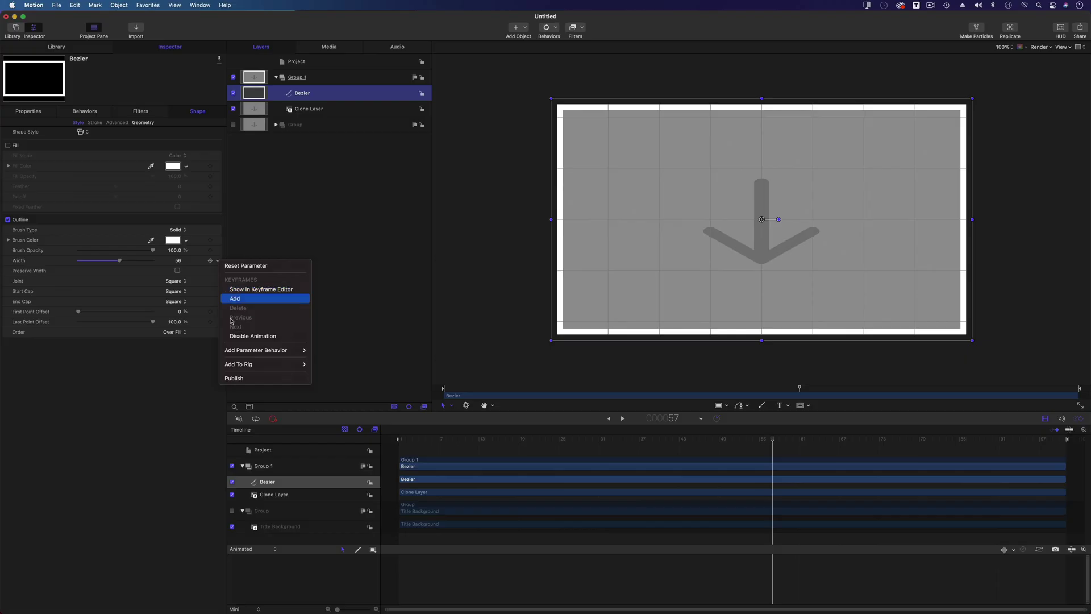
click(241, 378)
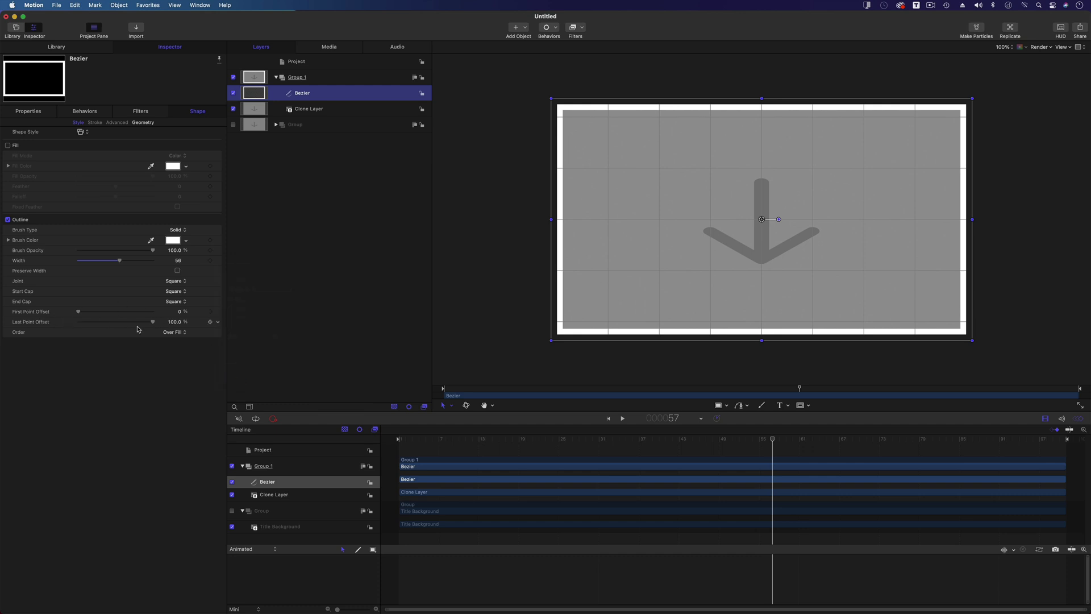
Step: Keyframe Last Point Offset from 0% at the first frame to 100% at the last, then preview playback
drag(399, 439, 366, 467)
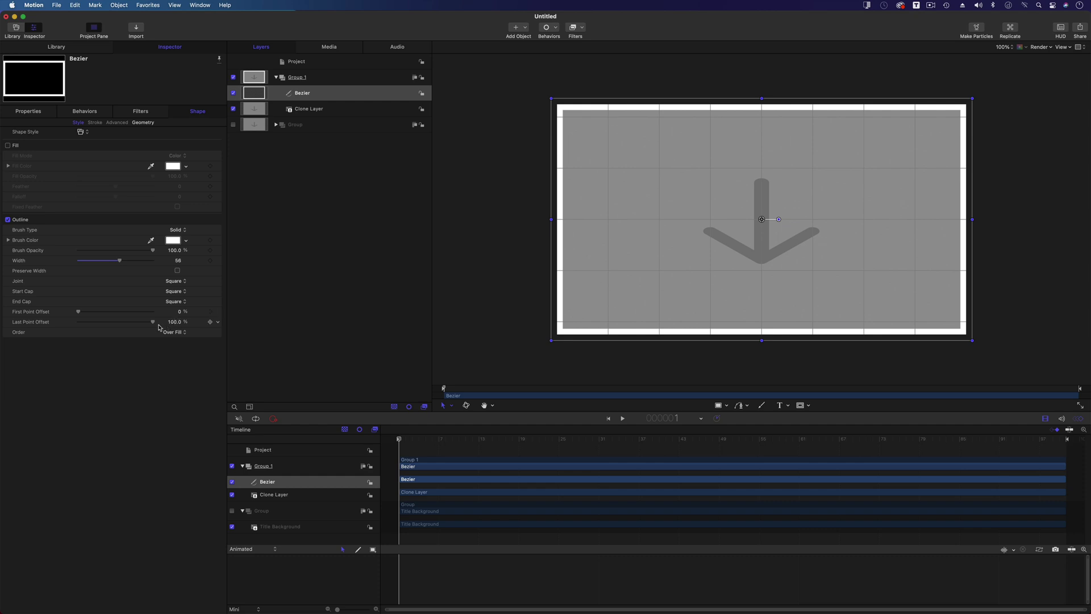
drag(154, 324, 72, 323)
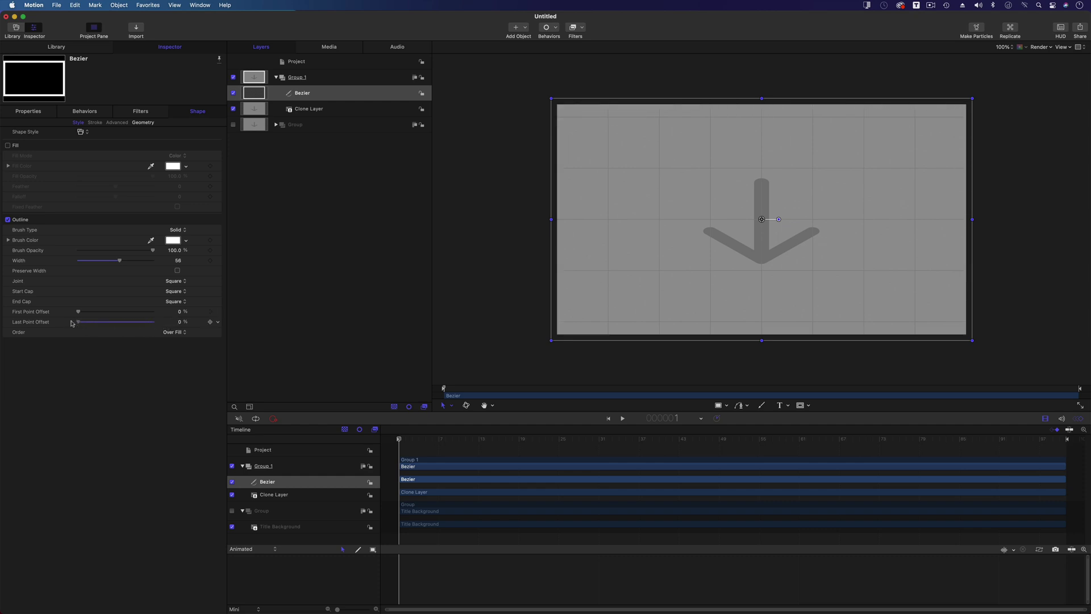
click(210, 322)
drag(406, 441, 1072, 445)
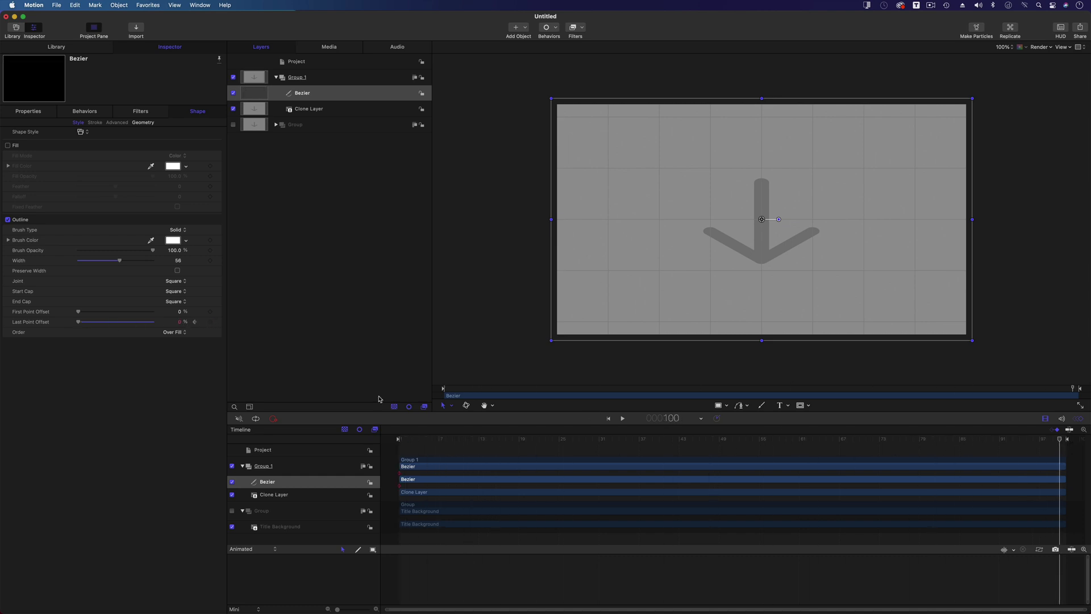
drag(80, 323, 160, 327)
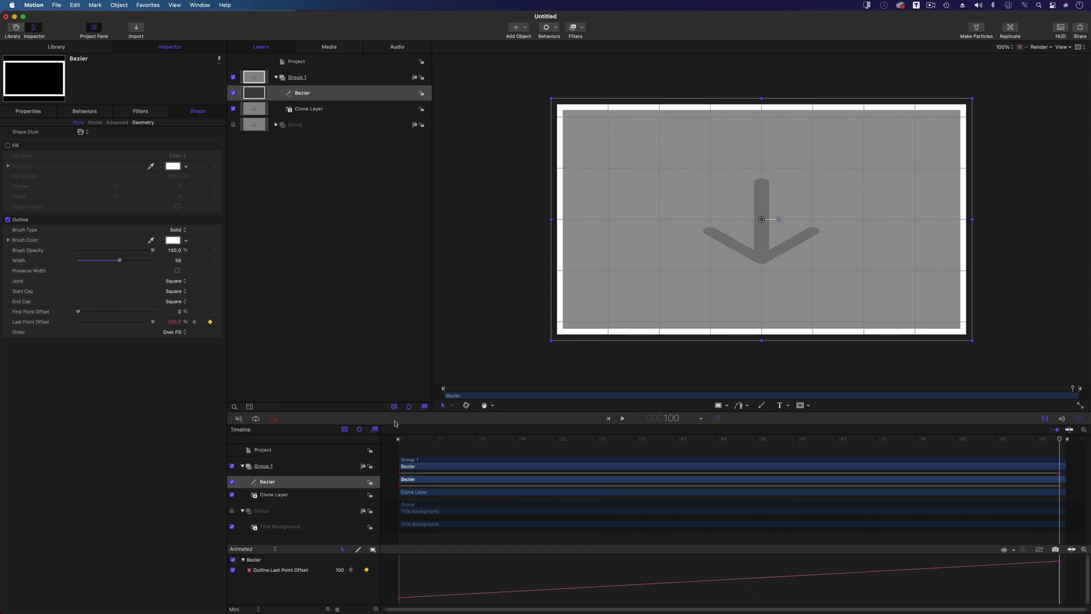
drag(410, 440, 386, 444)
key(space)
drag(446, 443, 394, 442)
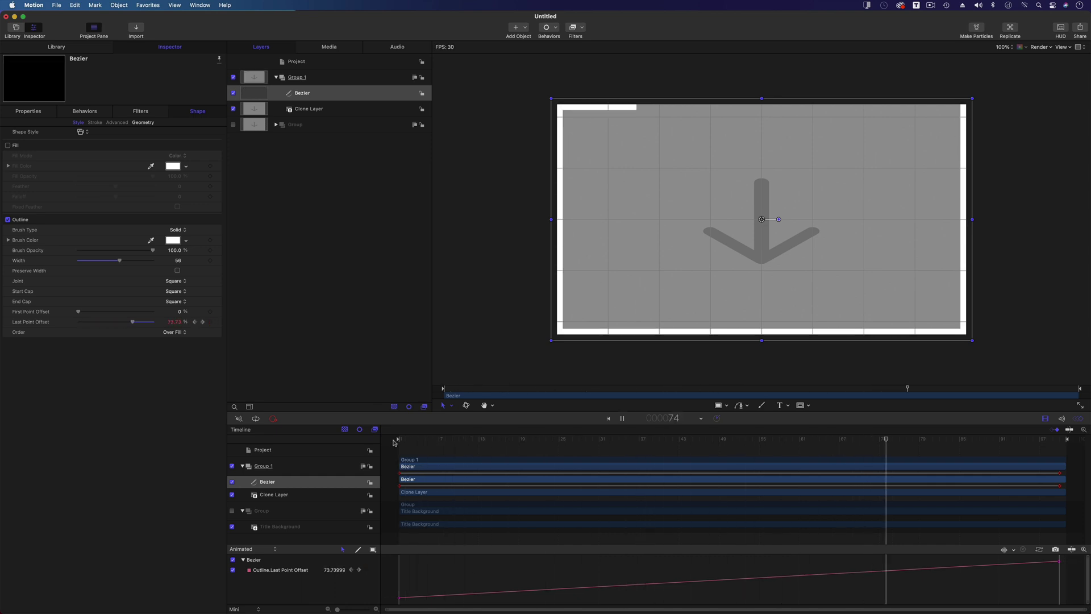
Step: Publish the template as 'Edge Progress Bar' in the XEffects Free category
click(57, 3)
click(119, 73)
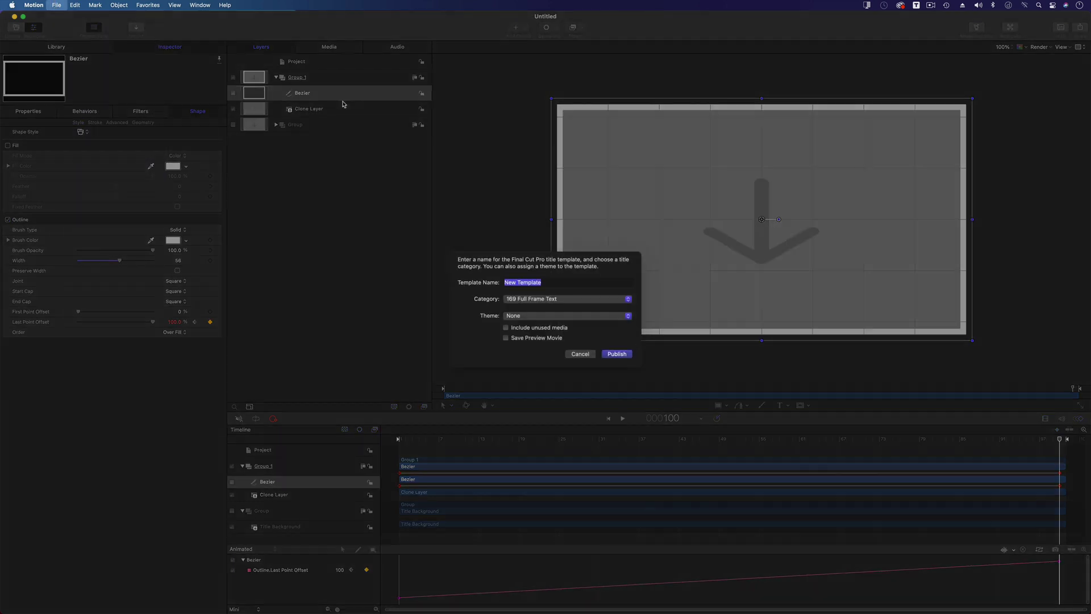
text(Edge Progress Bar)
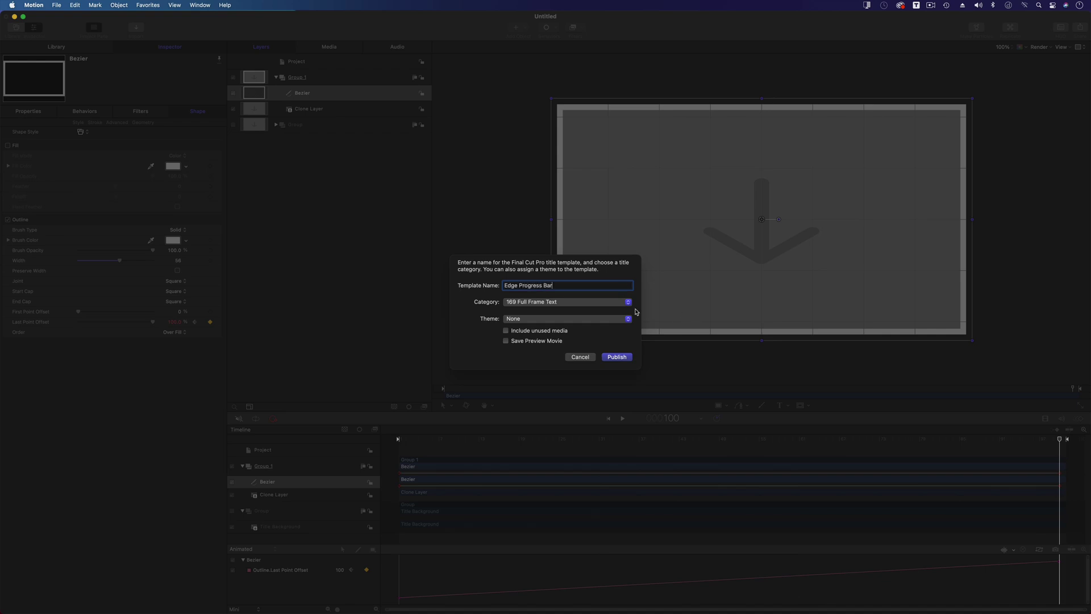
click(552, 302)
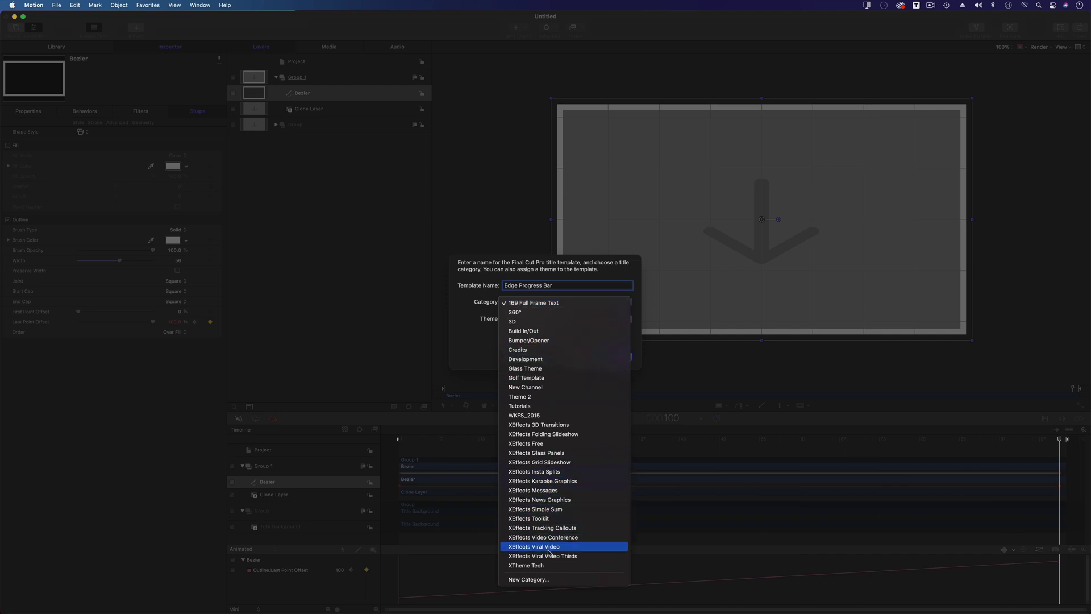
click(548, 444)
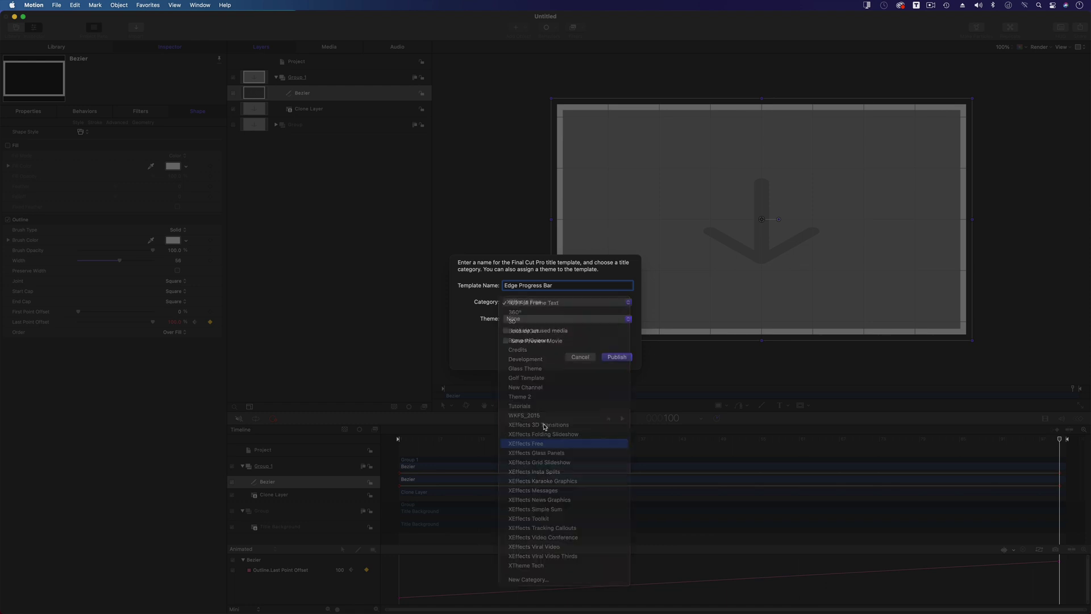
click(616, 357)
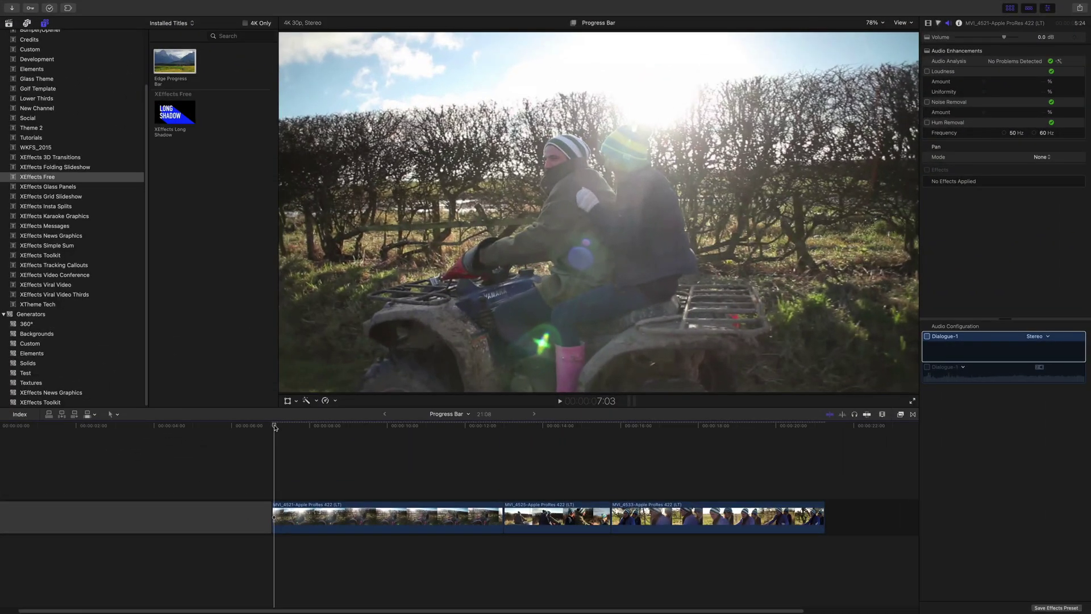
Step: Scrub the clips, then drop Edge Progress Bar from XEffects Free above the first clip
mouse_move(274, 427)
mouse_down()
mouse_move(804, 432)
mouse_move(284, 442)
mouse_up()
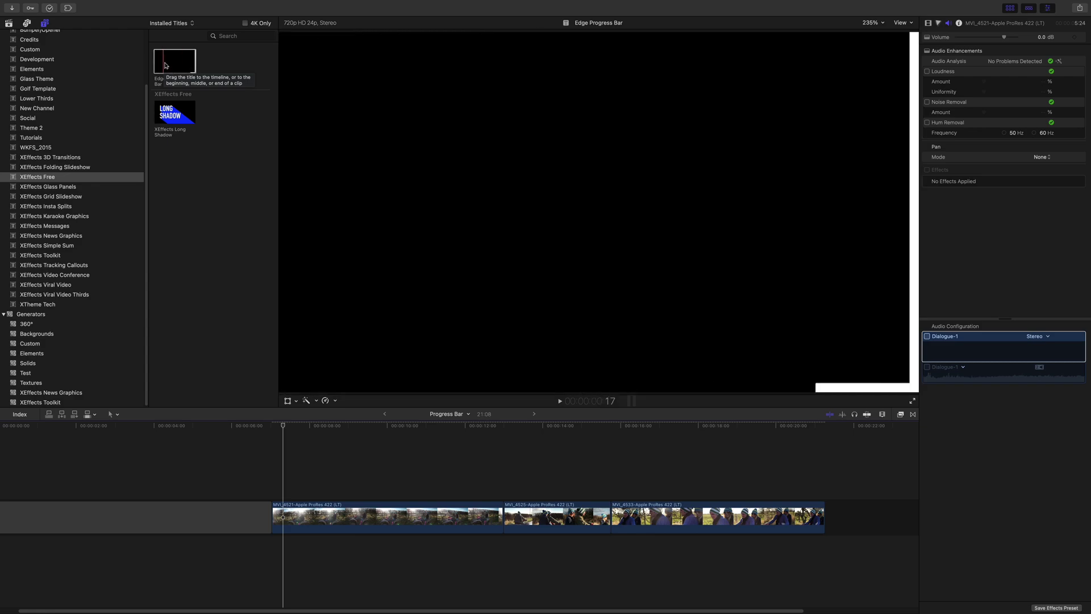
drag(169, 65, 288, 483)
Step: Align the title with the first clip's start and extend it to the last clip's end
key(space)
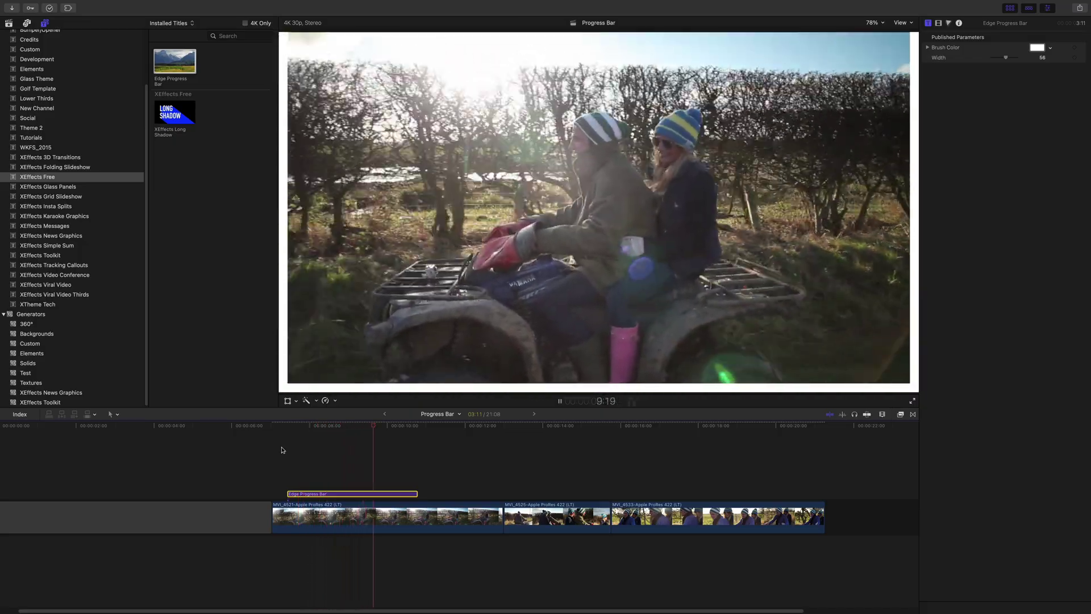
click(339, 427)
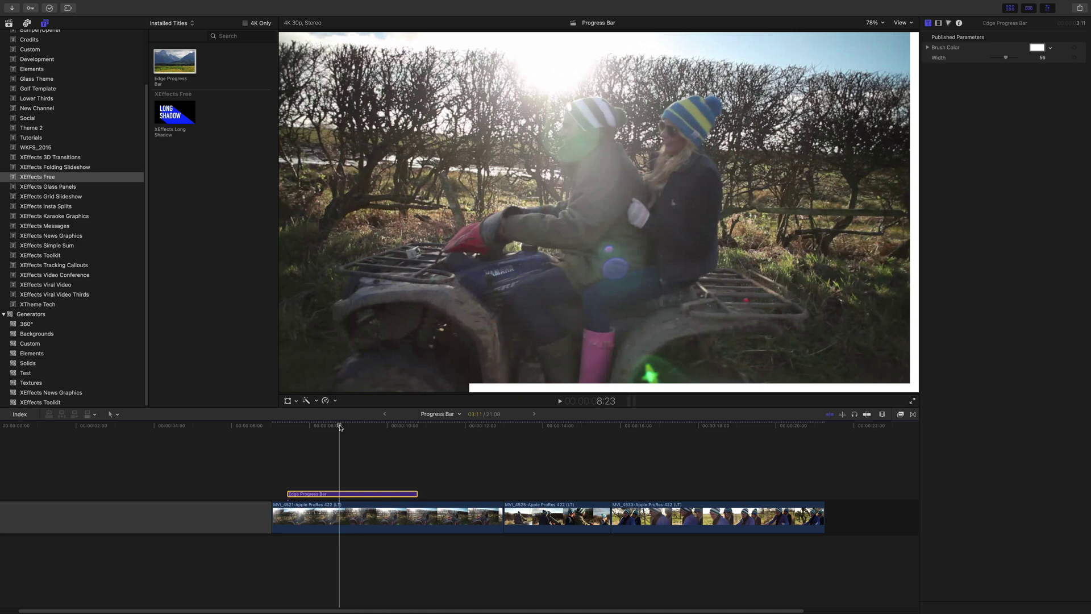
click(331, 427)
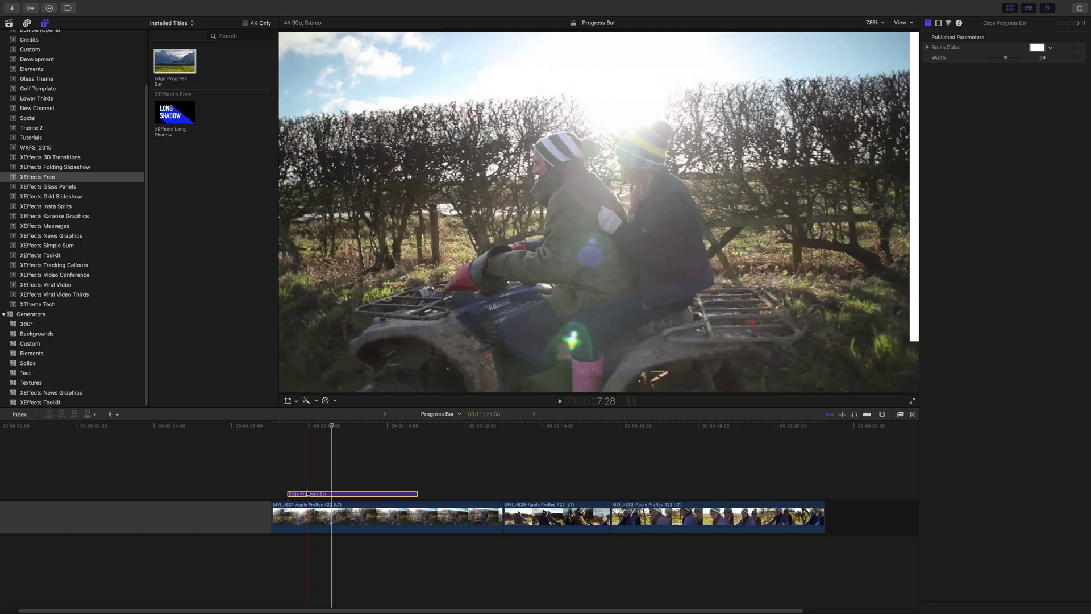
drag(307, 494, 293, 496)
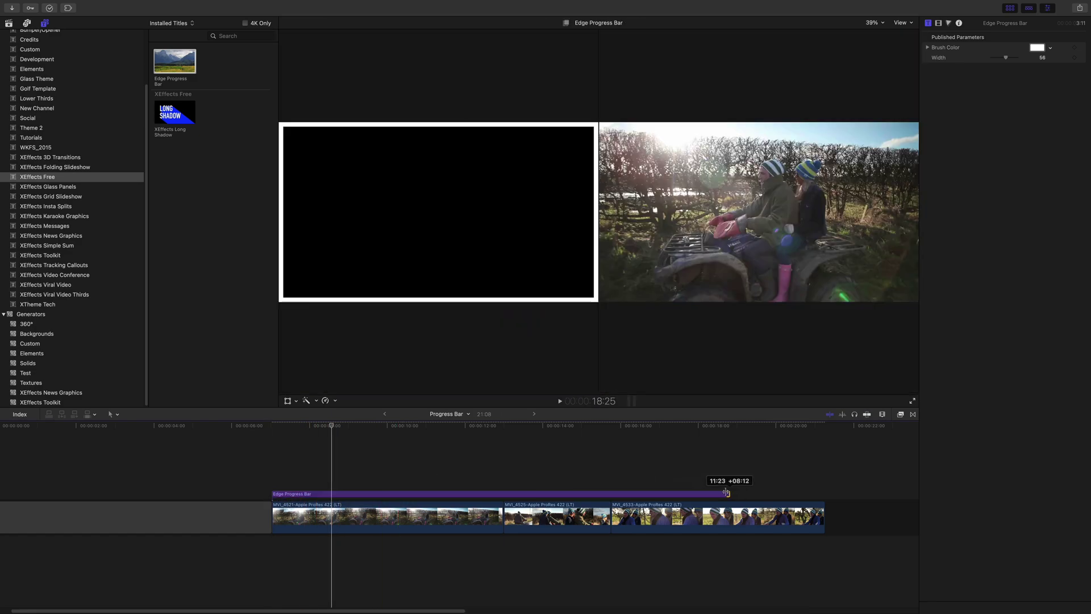
drag(733, 492, 824, 492)
Step: Play the sequence from the title's start to review the white border drawing on
click(274, 436)
key(space)
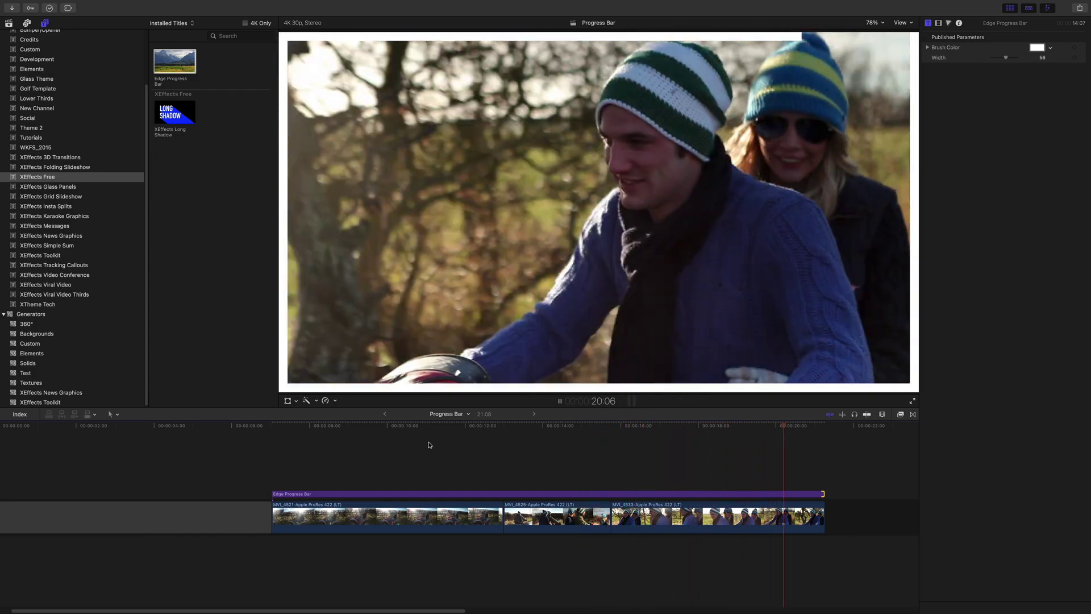
click(492, 426)
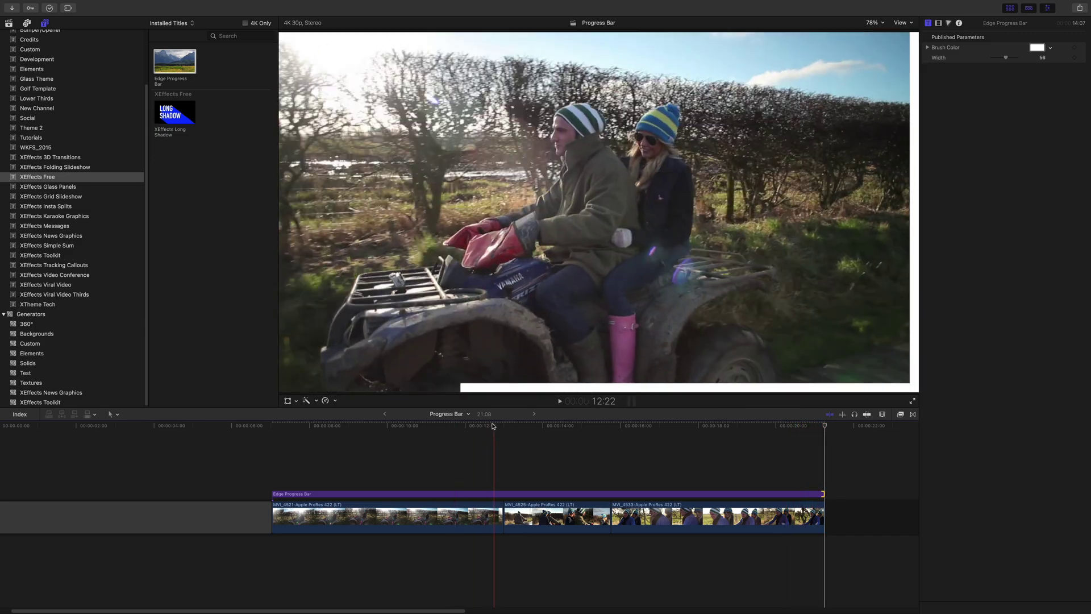
drag(491, 425, 460, 427)
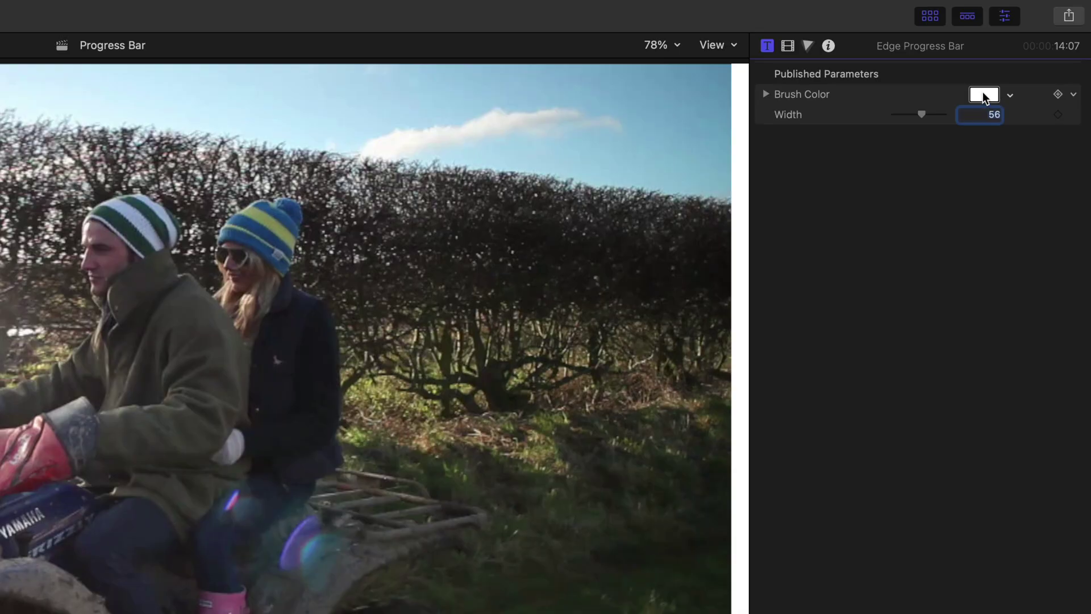
Step: Set the title's Brush Color to red and play the clips to preview the border
click(983, 93)
click(519, 329)
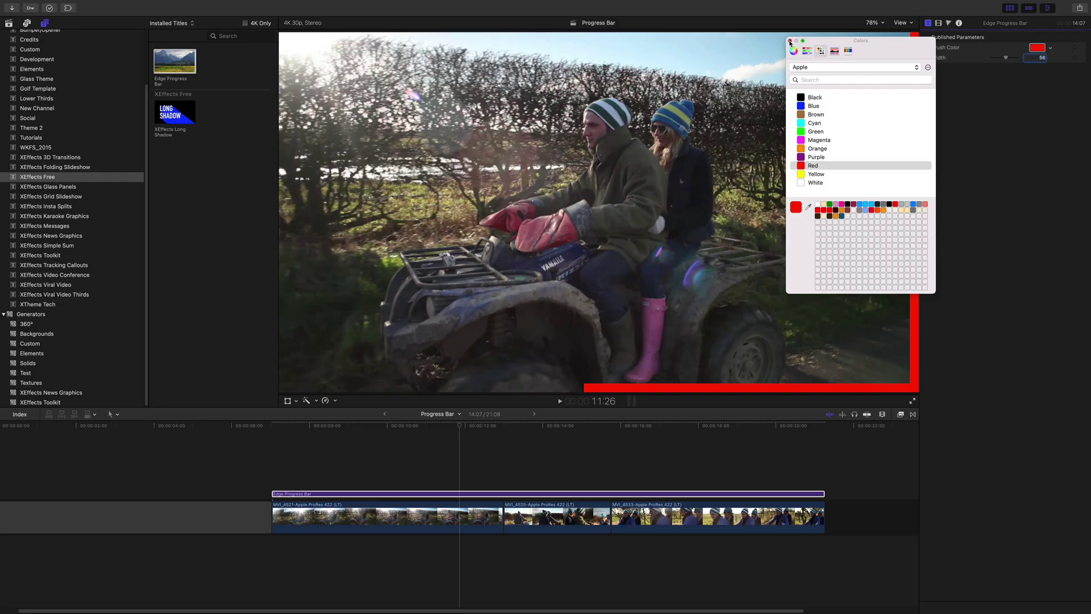
click(492, 81)
key(space)
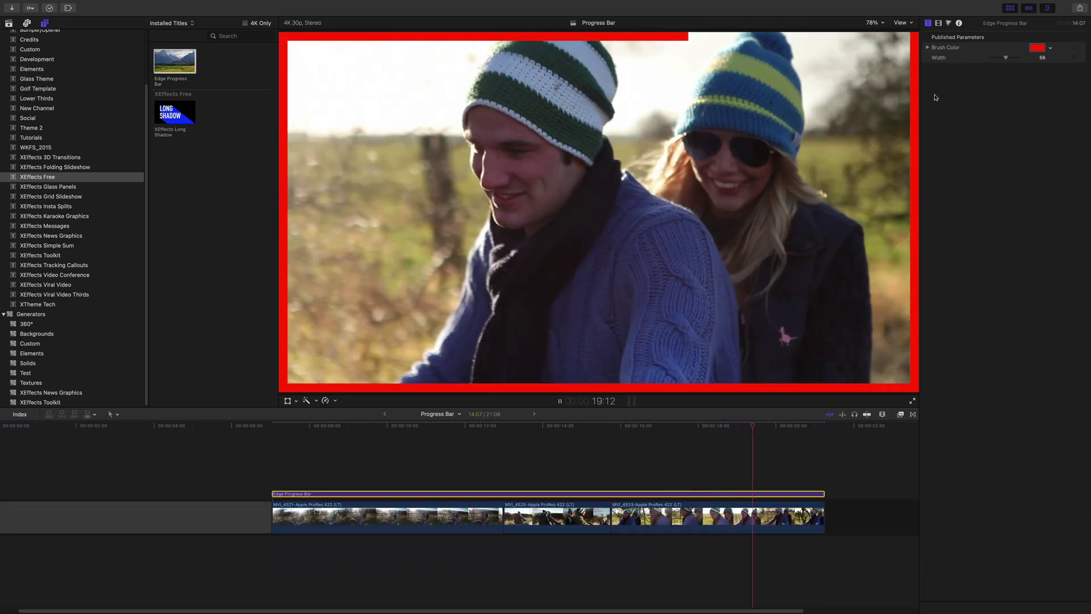
key(space)
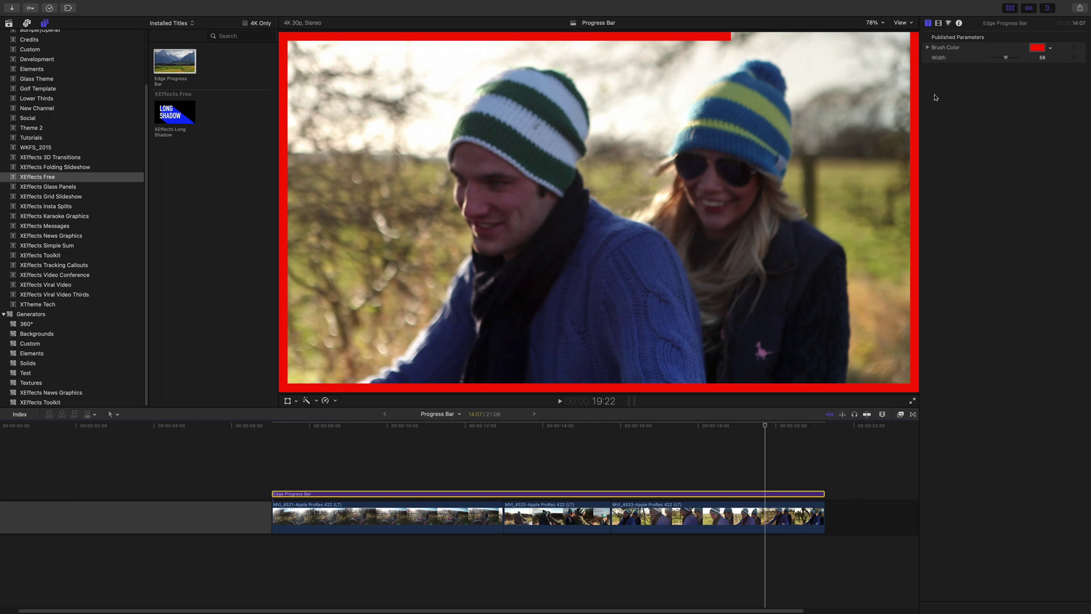